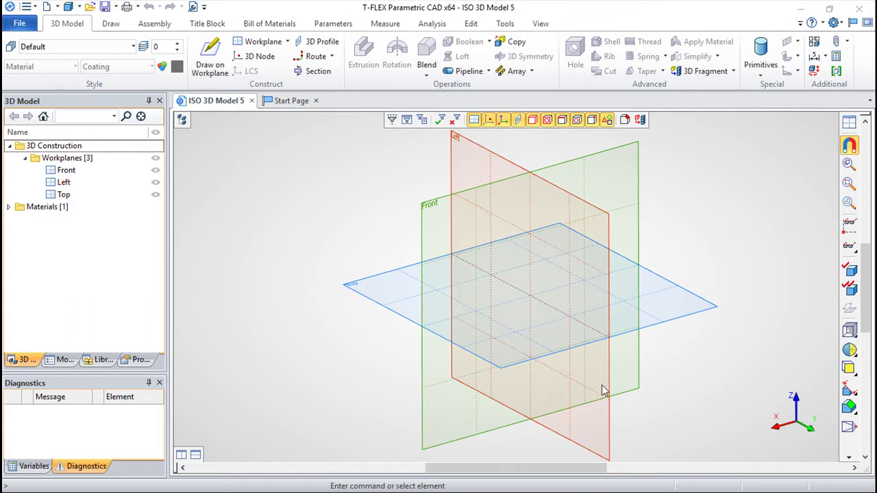
Step: Create WP 4 as an offset copy of the Left workplane, 40 units away
{"action": "left_click", "coordinate": [608, 331]}
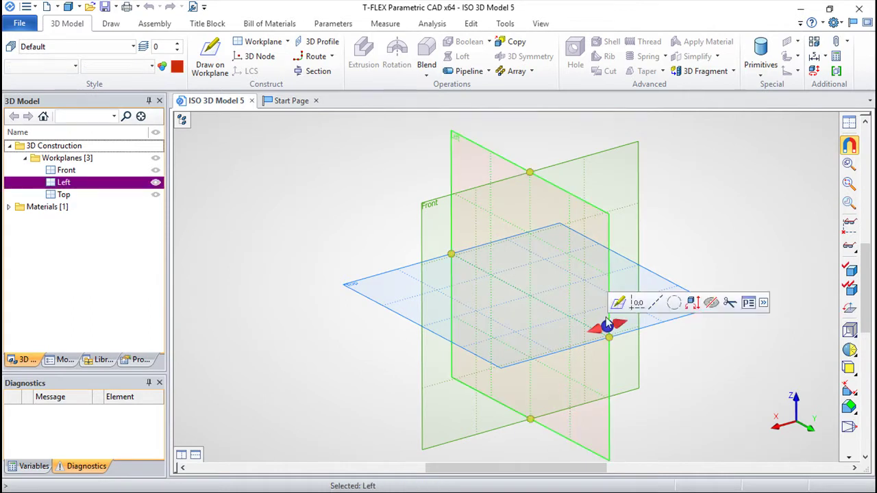
{"action": "left_click_drag", "start_coordinate": [597, 336], "coordinate": [587, 334]}
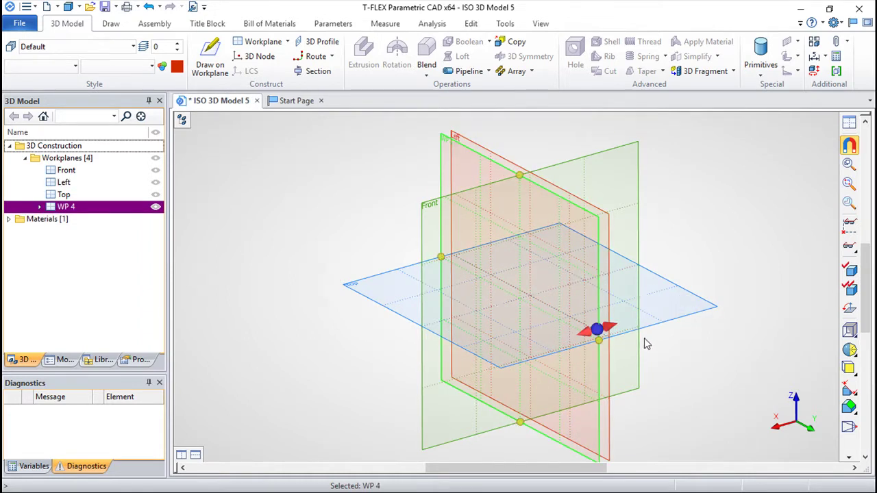
{"action": "left_click", "coordinate": [730, 347]}
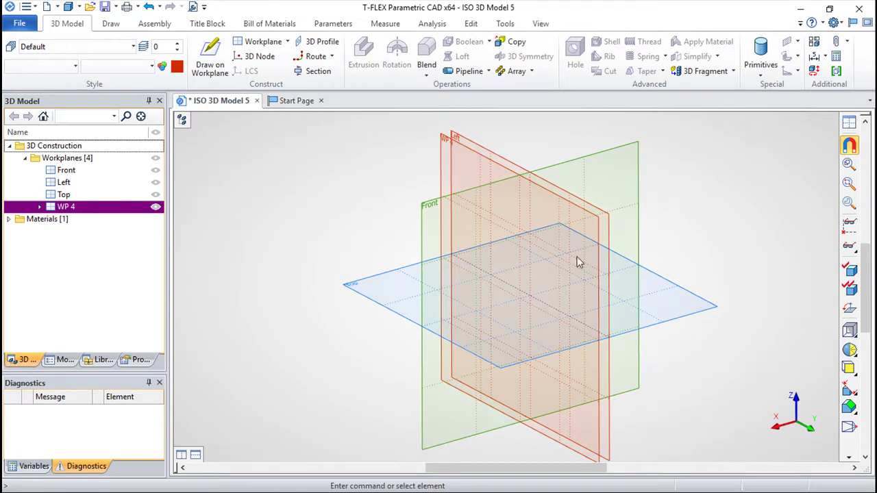
{"action": "right_click", "coordinate": [595, 218]}
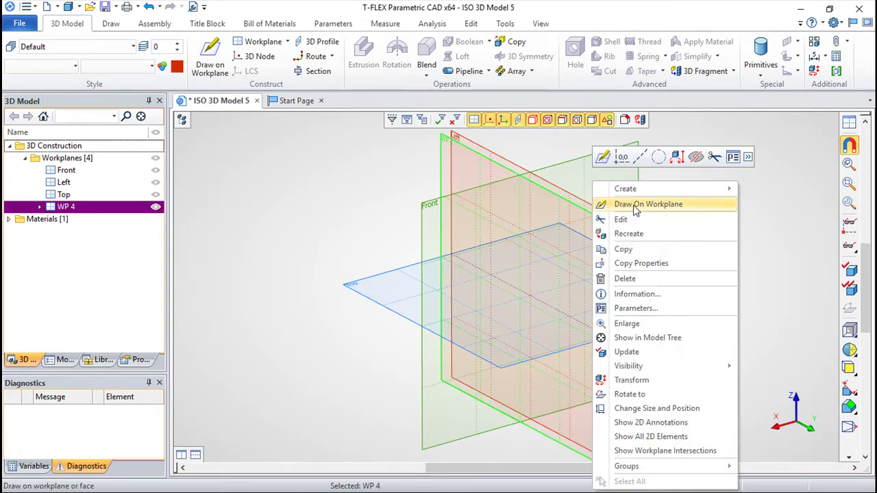
Step: Start a sketch on WP 4 with origin construction lines and one parallel vertical line
{"action": "left_click", "coordinate": [636, 202]}
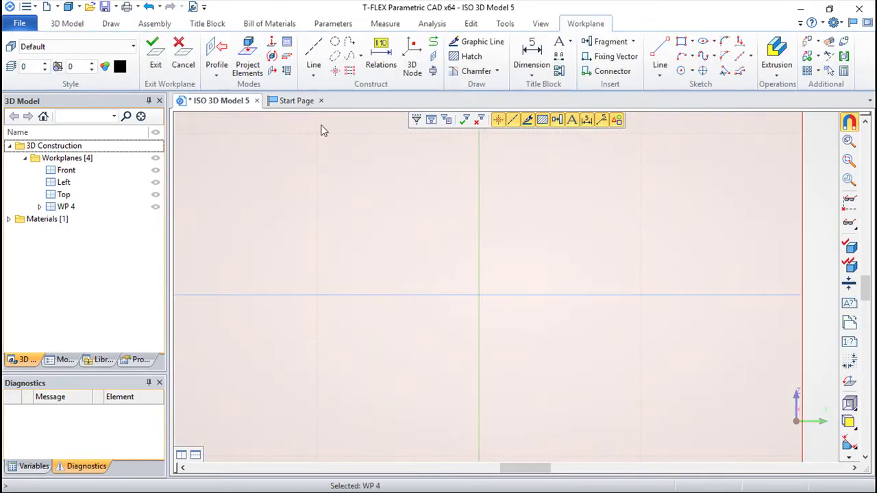
{"action": "left_click", "coordinate": [313, 55]}
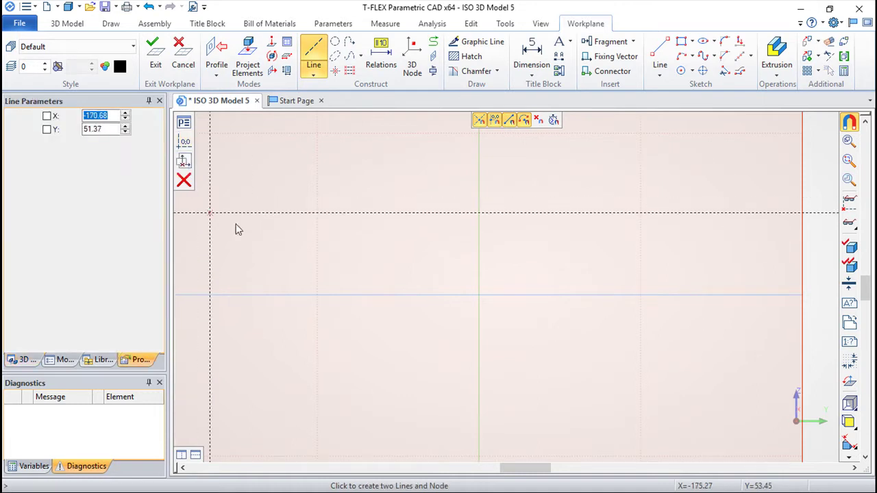
{"action": "left_click", "coordinate": [479, 296]}
{"action": "left_click", "coordinate": [482, 251]}
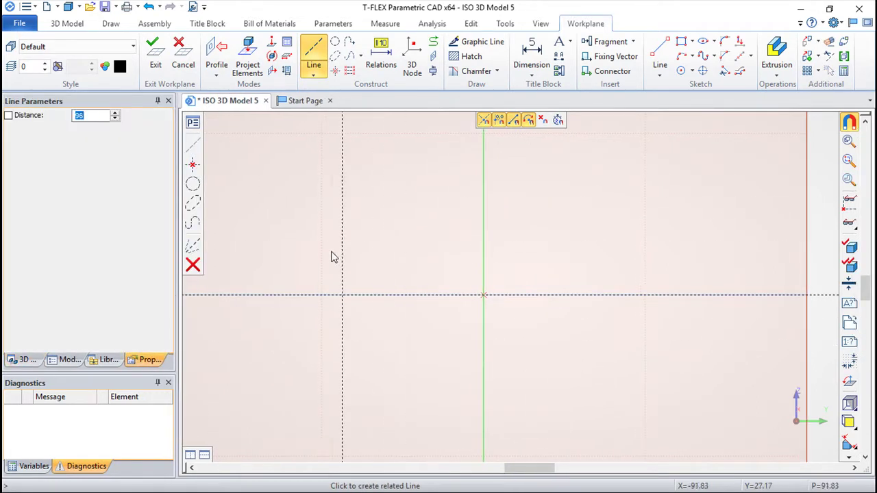
{"action": "left_click", "coordinate": [334, 257]}
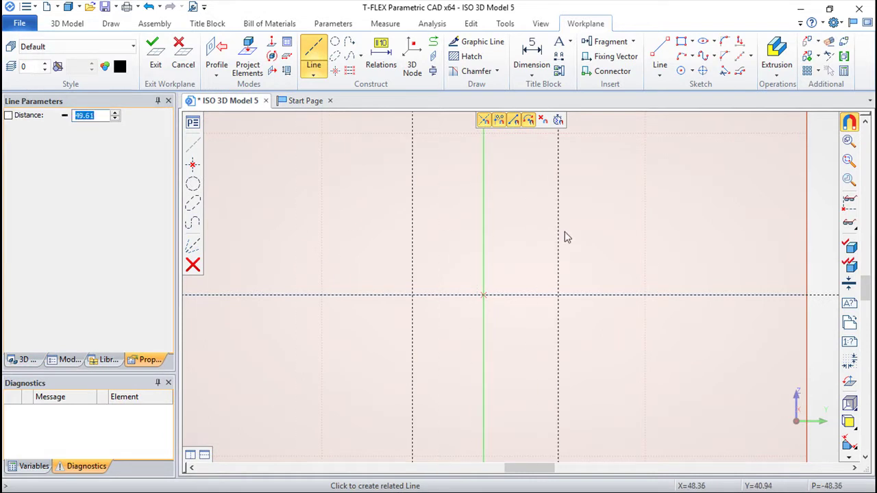
{"action": "scroll", "coordinate": [573, 215], "scroll_direction": "up", "scroll_amount": 2}
{"action": "key", "text": "Escape"}
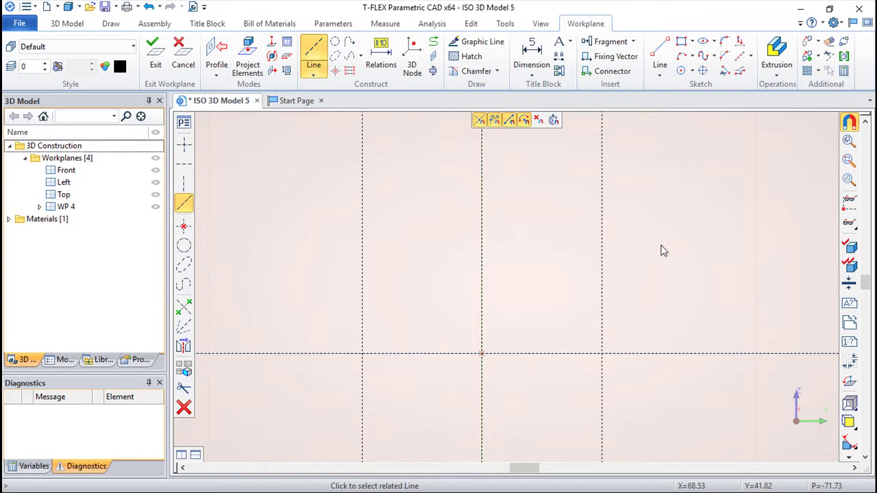
Step: Add a horizontal construction line offset 20 from the horizontal origin line
{"action": "left_click", "coordinate": [679, 355]}
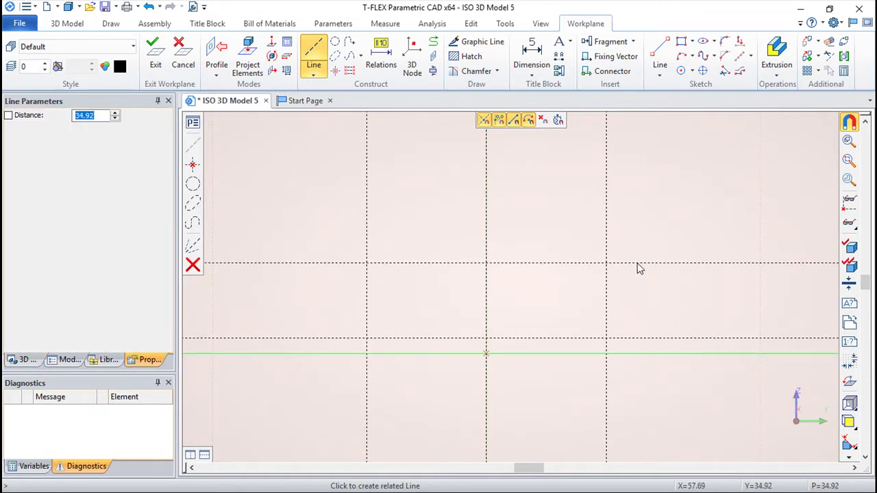
{"action": "type", "text": "20"}
{"action": "key", "text": "Return"}
{"action": "key", "text": "Escape"}
{"action": "scroll", "coordinate": [542, 226], "scroll_direction": "up", "scroll_amount": 1}
{"action": "middle_click_drag", "start_coordinate": [539, 240], "coordinate": [593, 197]}
Step: Add vertical construction lines offset 9 to the right, then 5 further
{"action": "left_click", "coordinate": [525, 245]}
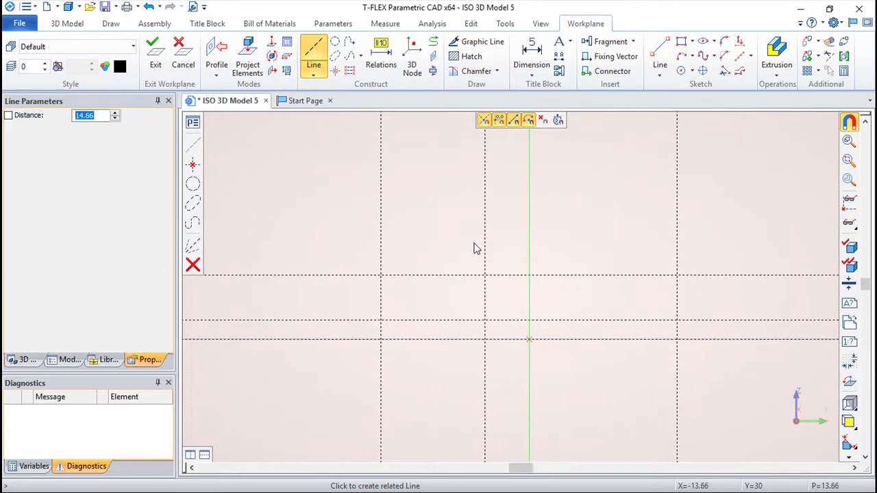
{"action": "type", "text": "9"}
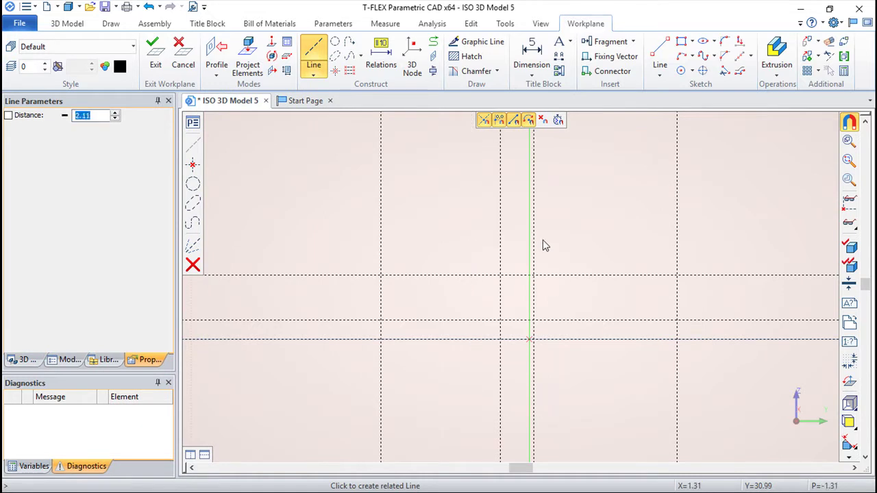
{"action": "type", "text": "9"}
{"action": "key", "text": "Return"}
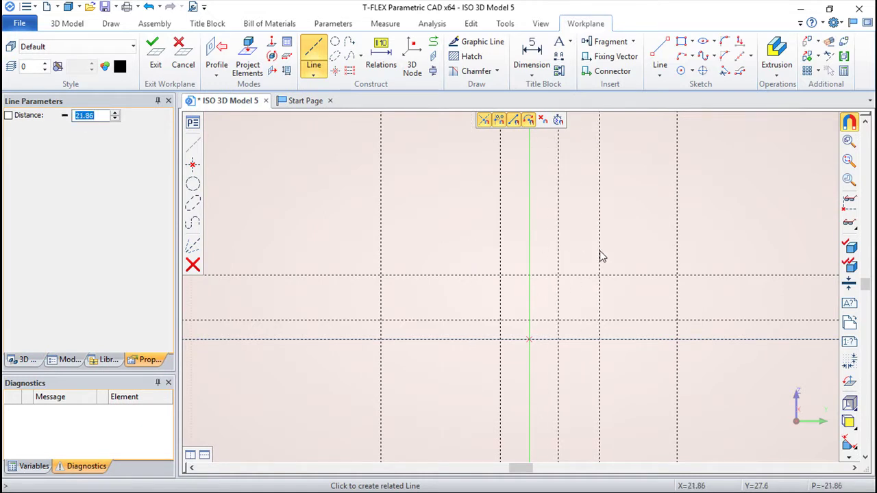
{"action": "key", "text": "Escape"}
{"action": "left_click", "coordinate": [559, 253]}
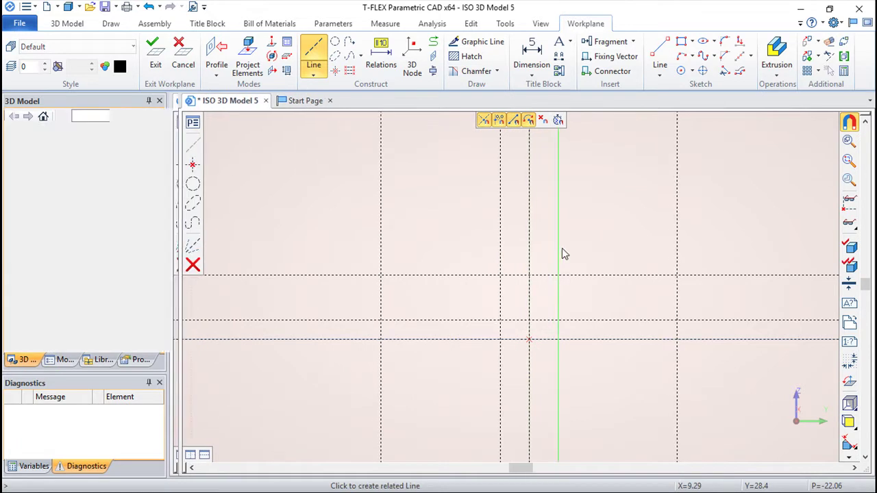
{"action": "type", "text": "5"}
{"action": "key", "text": "Return"}
{"action": "key", "text": "Escape"}
Step: Add a vertical construction line 5 units left; the pending 6-unit horizontal offset is cancelled
{"action": "left_click", "coordinate": [497, 254]}
{"action": "type", "text": "5"}
{"action": "key", "text": "Return"}
{"action": "key", "text": "Escape"}
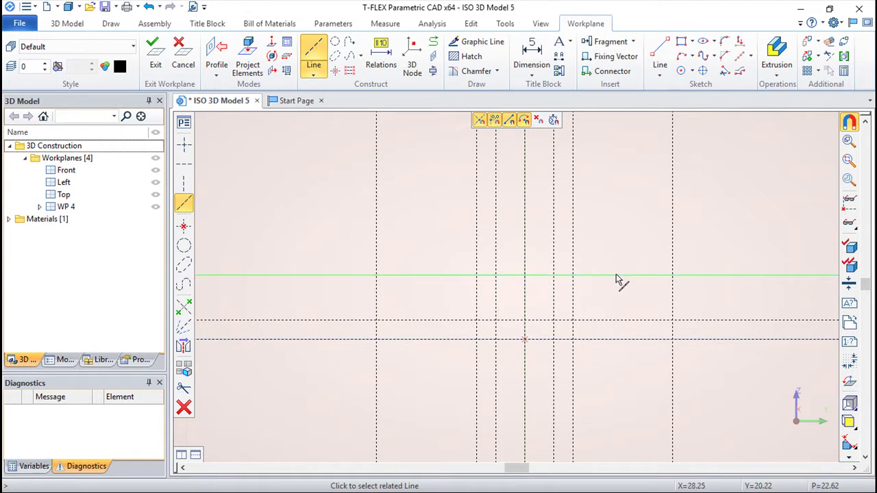
{"action": "left_click", "coordinate": [614, 277]}
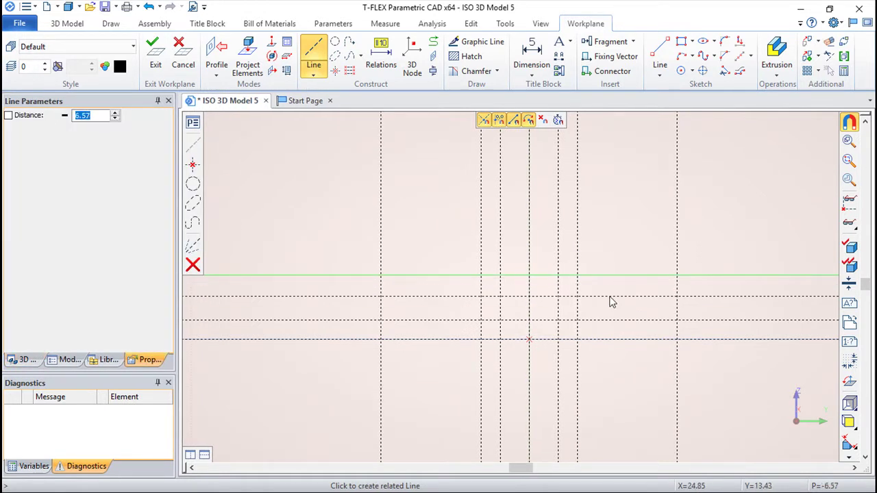
{"action": "type", "text": "6"}
{"action": "key", "text": "Escape"}
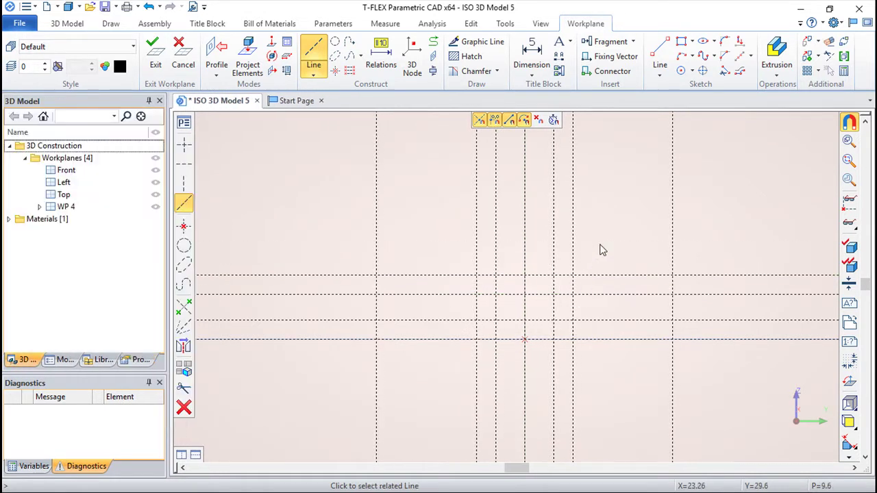
{"action": "scroll", "coordinate": [600, 252], "scroll_direction": "up", "scroll_amount": 2}
{"action": "mouse_move", "coordinate": [593, 246]}
{"action": "middle_mouse_down"}
{"action": "mouse_move", "coordinate": [652, 210]}
{"action": "mouse_move", "coordinate": [624, 190]}
{"action": "middle_mouse_up"}
Step: Trace the solid outline along the bottom, over the inner step, up the right flange end
{"action": "left_click", "coordinate": [476, 41]}
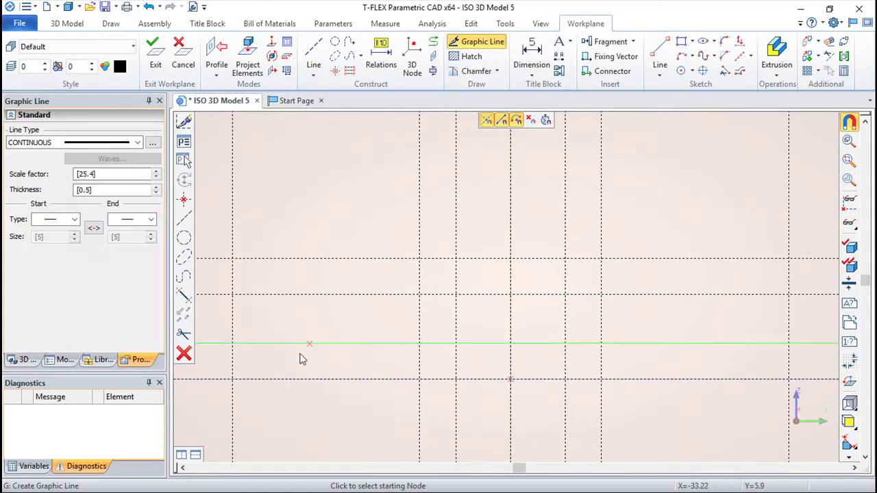
{"action": "left_click", "coordinate": [233, 379]}
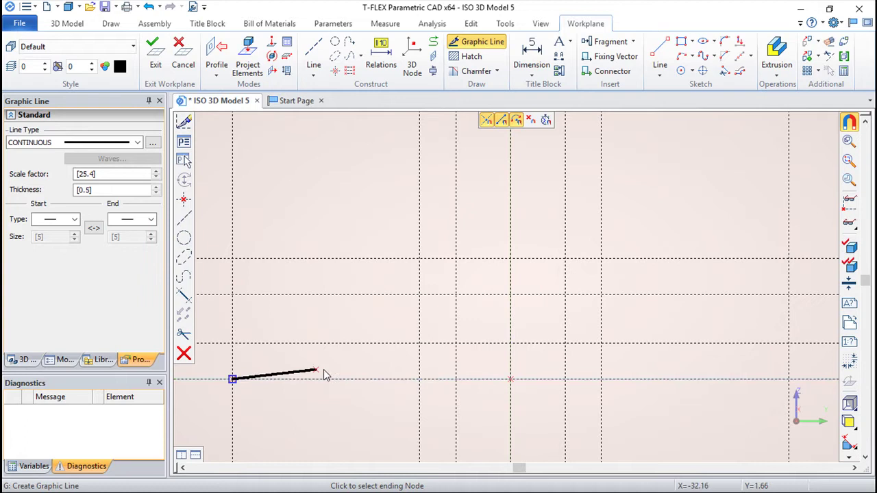
{"action": "left_click", "coordinate": [456, 379]}
{"action": "left_click", "coordinate": [456, 294]}
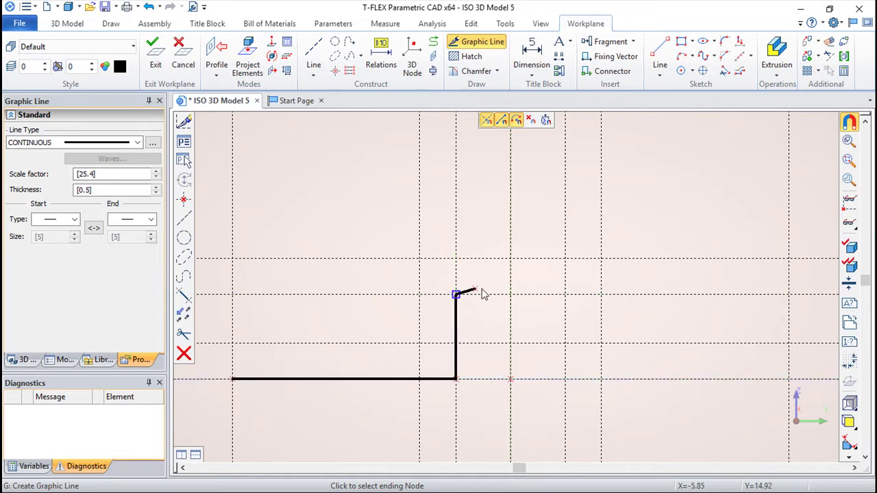
{"action": "left_click", "coordinate": [566, 294]}
{"action": "left_click", "coordinate": [573, 379]}
{"action": "left_click", "coordinate": [789, 379]}
{"action": "left_click", "coordinate": [789, 344]}
Step: Continue the outline over the outer step and close it at the starting node
{"action": "left_click", "coordinate": [601, 343]}
{"action": "left_click", "coordinate": [601, 259]}
{"action": "left_click", "coordinate": [420, 259]}
{"action": "left_click", "coordinate": [420, 343]}
{"action": "left_click", "coordinate": [233, 342]}
{"action": "left_click", "coordinate": [233, 378]}
{"action": "key", "text": "Escape"}
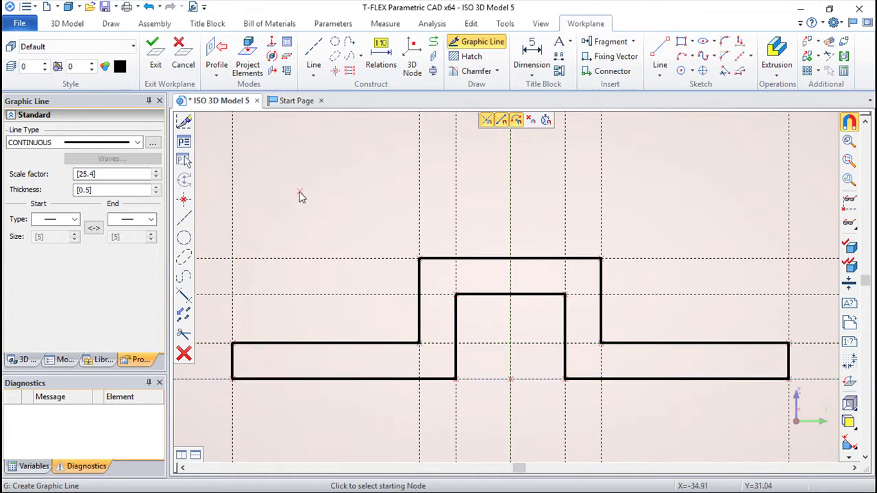
{"action": "left_click", "coordinate": [724, 42]}
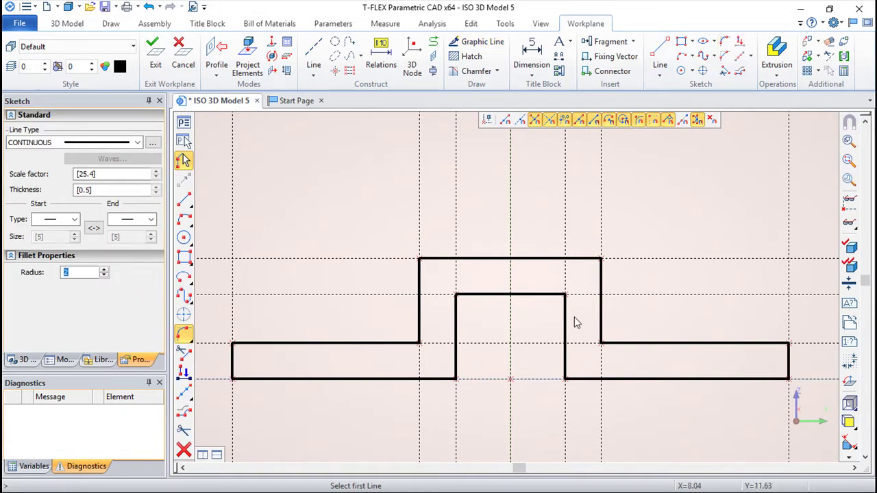
Step: Round the four raised-step corners with radius-2 fillets and exit the WP 4 sketch
{"action": "left_click", "coordinate": [397, 348]}
{"action": "left_click", "coordinate": [418, 325]}
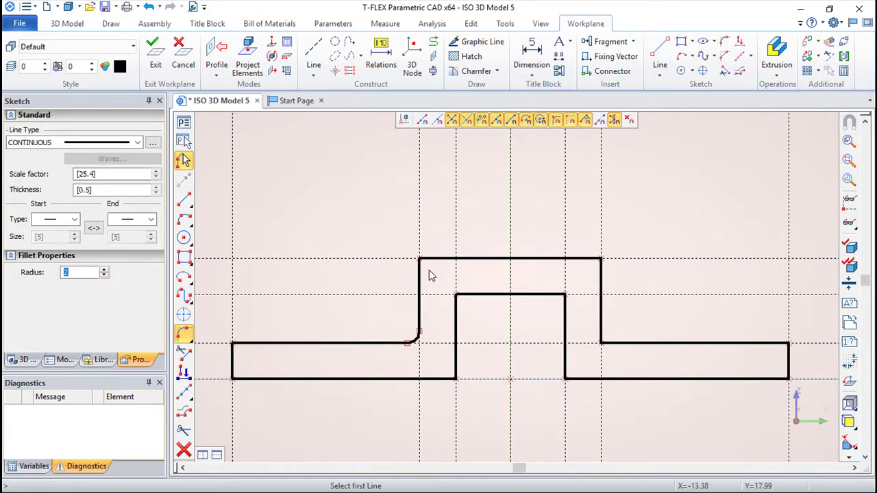
{"action": "left_click", "coordinate": [436, 260]}
{"action": "left_click", "coordinate": [602, 274]}
{"action": "left_click", "coordinate": [623, 343]}
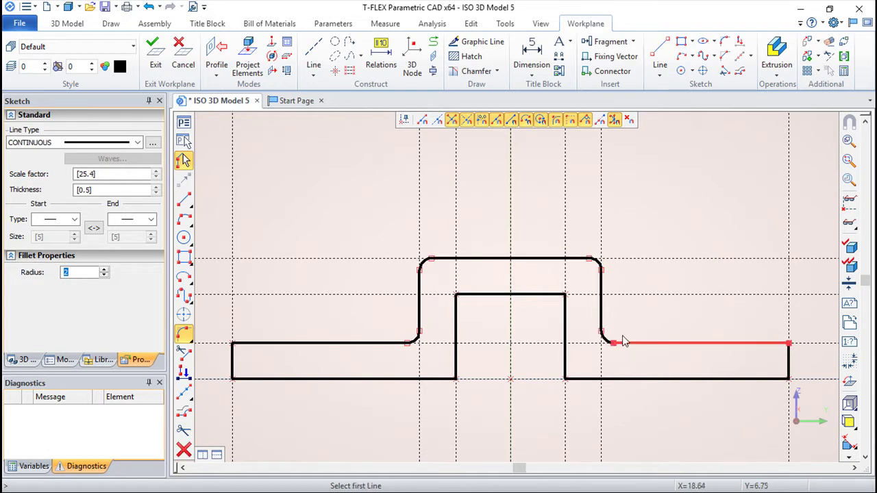
{"action": "left_click", "coordinate": [157, 67]}
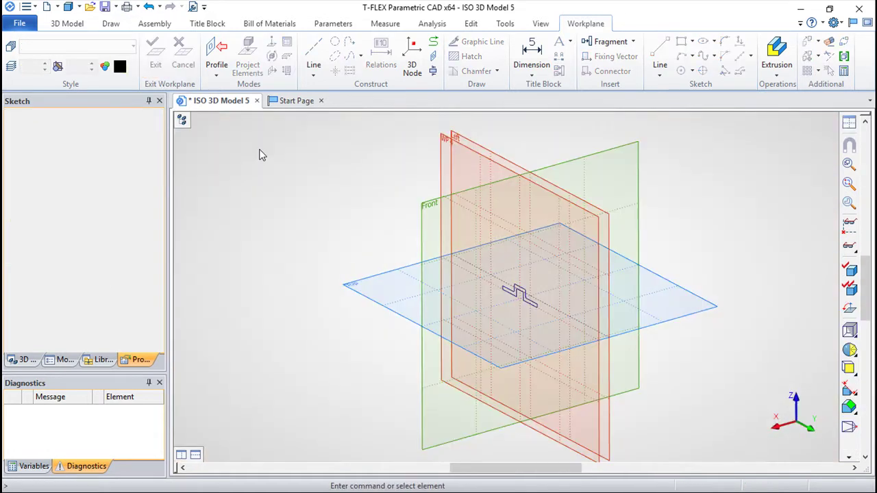
{"action": "scroll", "coordinate": [544, 274], "scroll_direction": "up", "scroll_amount": 3}
{"action": "mouse_move", "coordinate": [544, 274]}
{"action": "middle_mouse_down"}
{"action": "mouse_move", "coordinate": [432, 185]}
{"action": "mouse_move", "coordinate": [496, 219]}
{"action": "middle_mouse_up"}
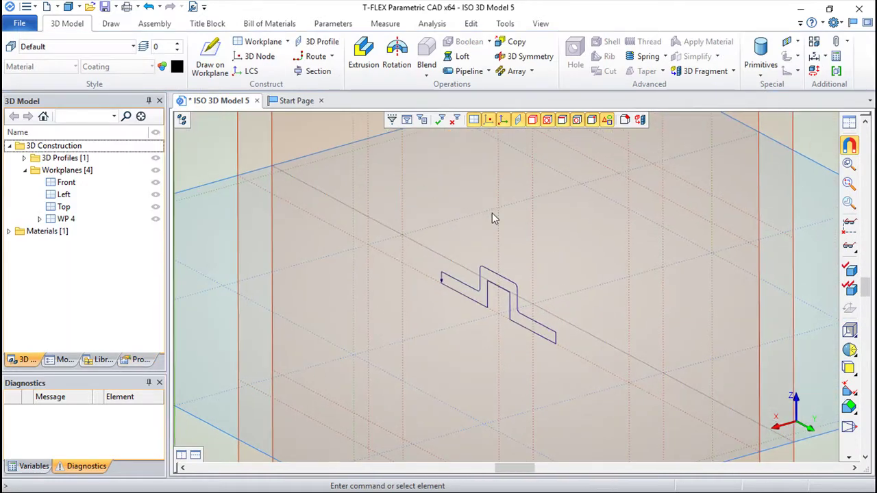
Step: Extrude the stepped profile 40 in the flipped direction into the solid bracket
{"action": "left_click", "coordinate": [363, 55]}
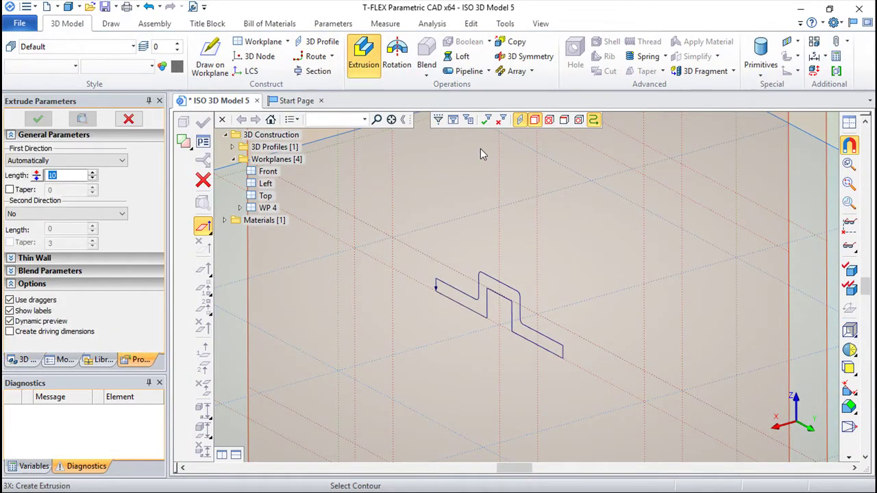
{"action": "left_click", "coordinate": [524, 296]}
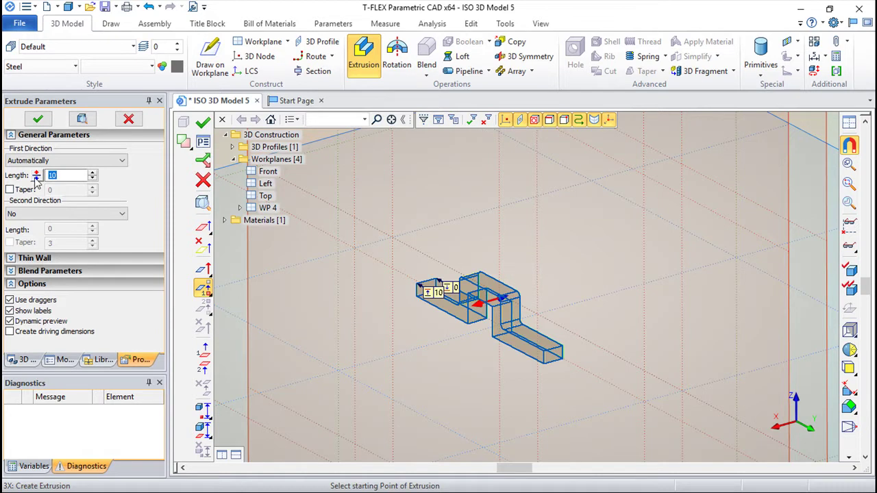
{"action": "left_click", "coordinate": [37, 176]}
{"action": "type", "text": "4"}
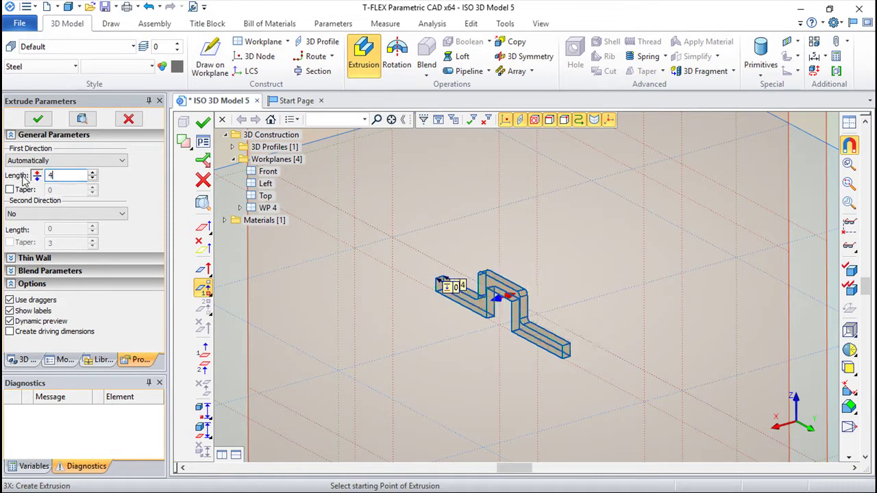
{"action": "type", "text": "0"}
{"action": "left_click", "coordinate": [203, 122]}
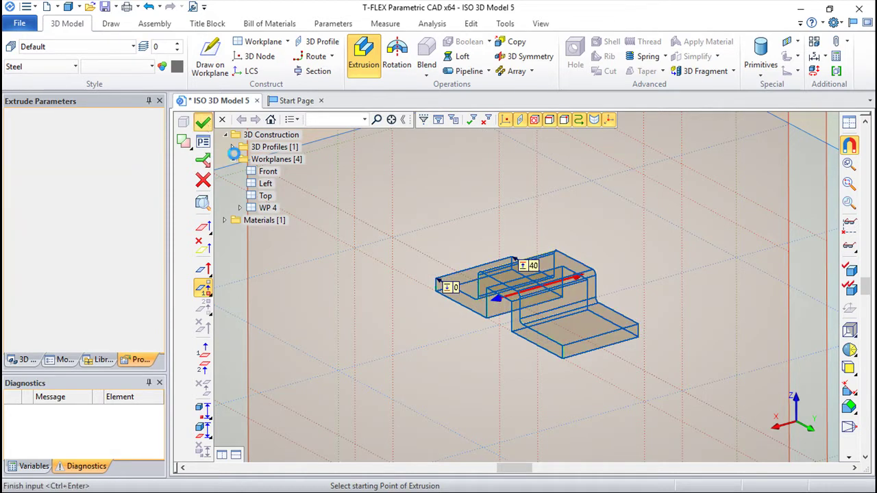
{"action": "scroll", "coordinate": [370, 306], "scroll_direction": "down", "scroll_amount": 3}
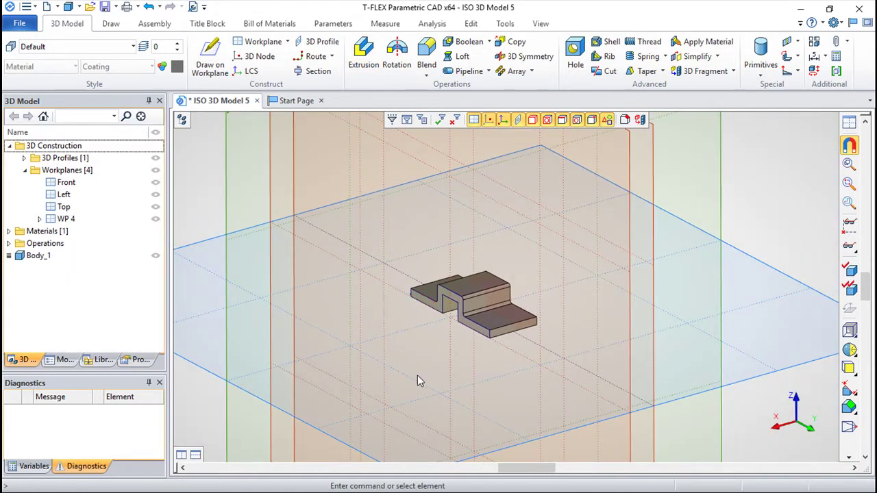
Step: Create WP 5 as an offset copy parallel to the Top workplane
{"action": "mouse_move", "coordinate": [423, 409]}
{"action": "middle_mouse_down"}
{"action": "mouse_move", "coordinate": [469, 405]}
{"action": "mouse_move", "coordinate": [607, 227]}
{"action": "mouse_move", "coordinate": [617, 243]}
{"action": "middle_mouse_up"}
{"action": "left_click", "coordinate": [774, 380]}
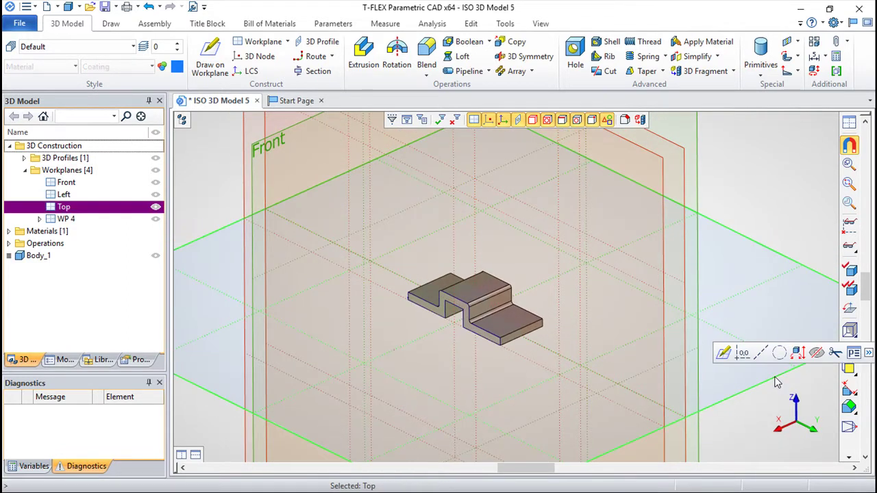
{"action": "left_click_drag", "start_coordinate": [778, 370], "coordinate": [775, 330]}
{"action": "key", "text": "Return"}
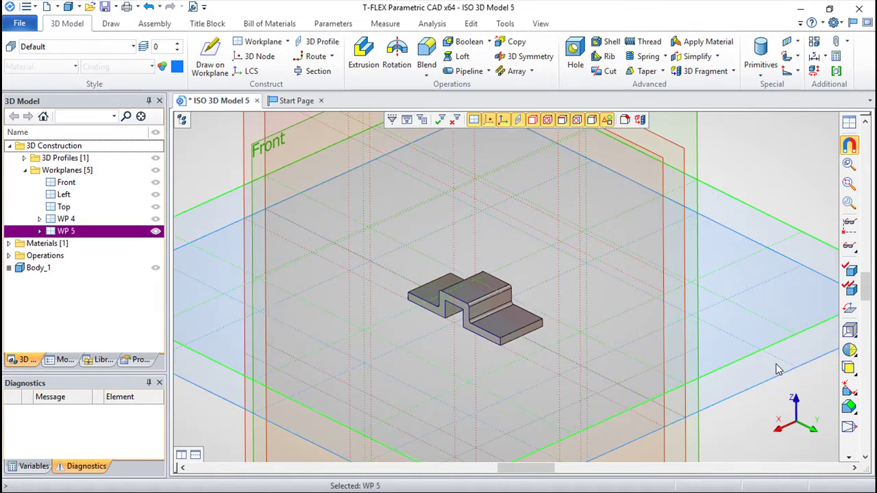
{"action": "left_click", "coordinate": [789, 157]}
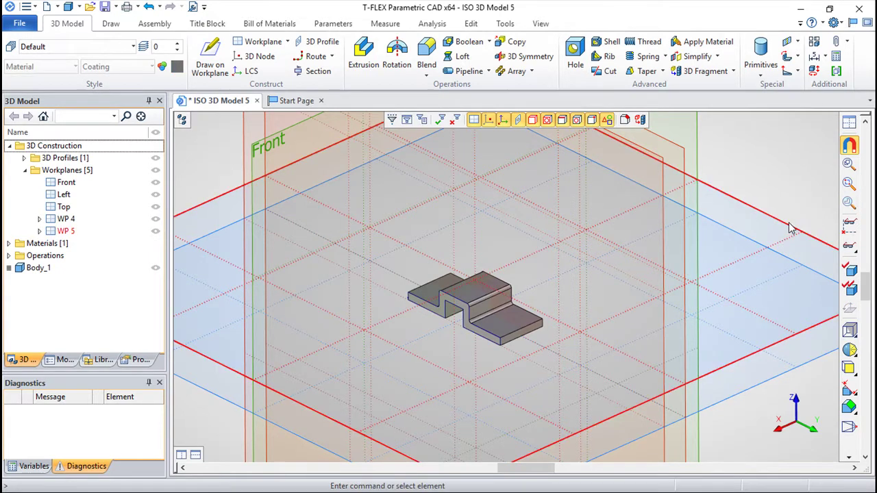
{"action": "right_click", "coordinate": [791, 228]}
Step: Start a sketch on WP 5 with crossing construction lines at the origin
{"action": "left_click", "coordinate": [764, 147]}
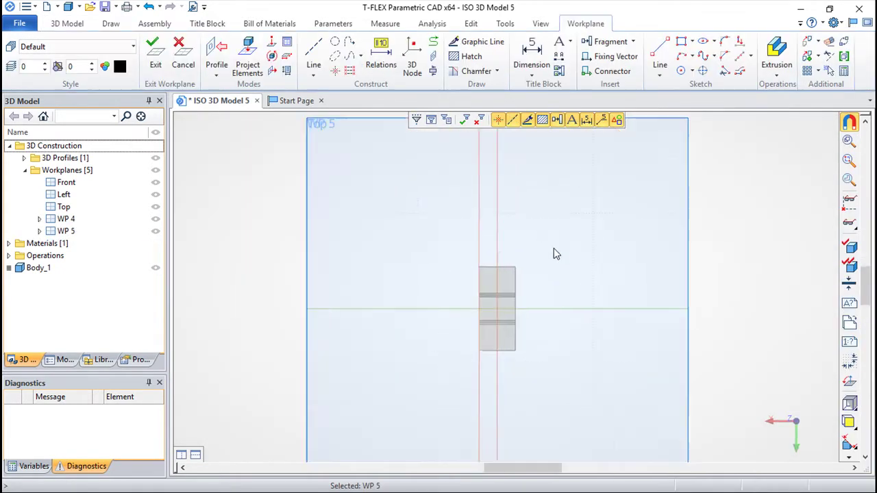
{"action": "scroll", "coordinate": [554, 254], "scroll_direction": "up", "scroll_amount": 3}
{"action": "scroll", "coordinate": [538, 233], "scroll_direction": "up", "scroll_amount": 1}
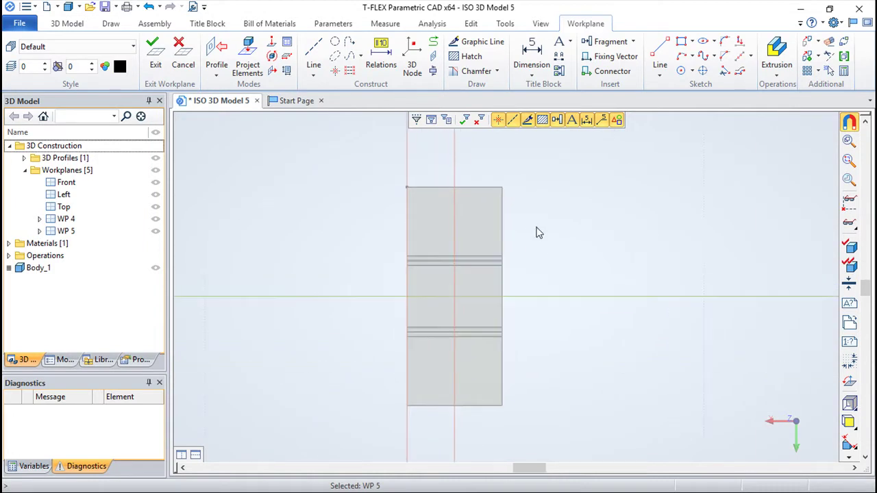
{"action": "middle_click_drag", "start_coordinate": [538, 234], "coordinate": [566, 242]}
{"action": "left_click", "coordinate": [313, 59]}
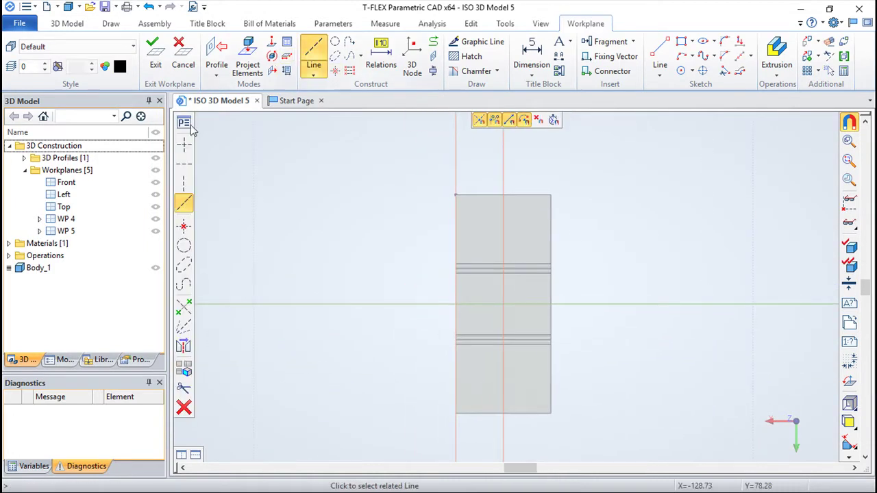
{"action": "left_click", "coordinate": [185, 122]}
{"action": "left_click", "coordinate": [503, 303]}
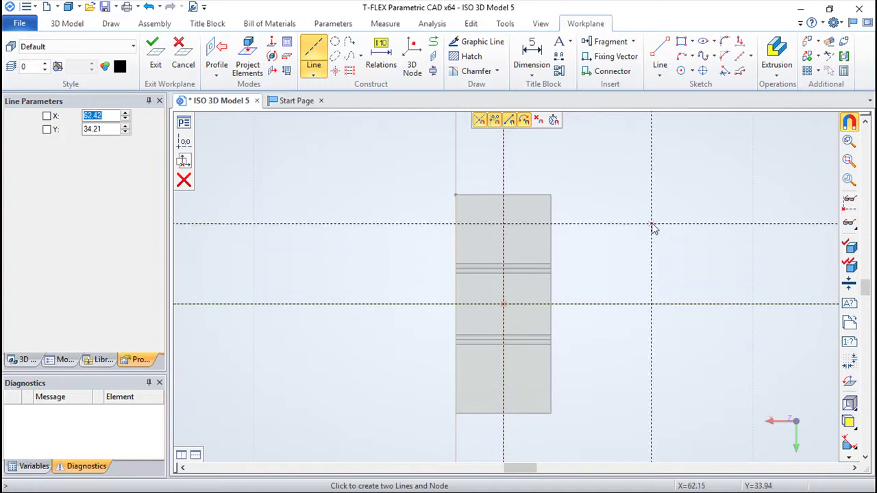
{"action": "key", "text": "Escape"}
Step: Draw a radius-18 construction circle centred on the origin node
{"action": "left_click", "coordinate": [335, 41]}
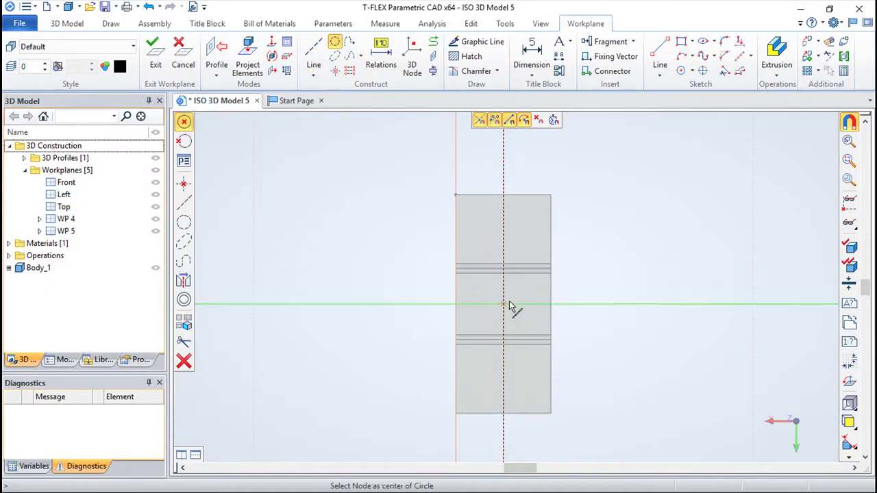
{"action": "left_click", "coordinate": [505, 303]}
{"action": "type", "text": "18"}
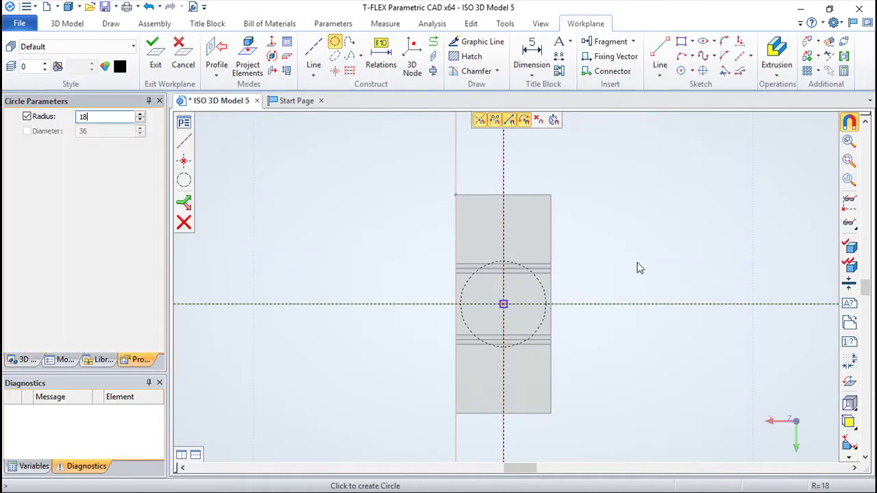
{"action": "key", "text": "Return"}
{"action": "key", "text": "Escape"}
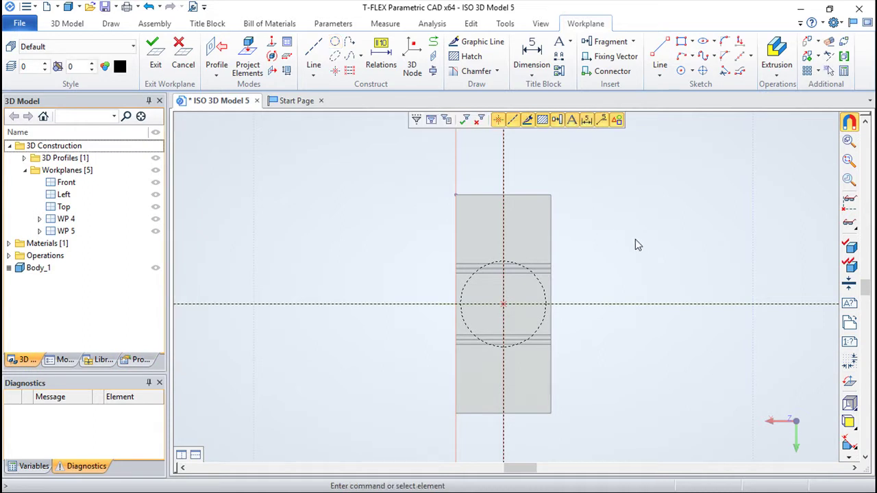
{"action": "scroll", "coordinate": [635, 245], "scroll_direction": "up", "scroll_amount": 2}
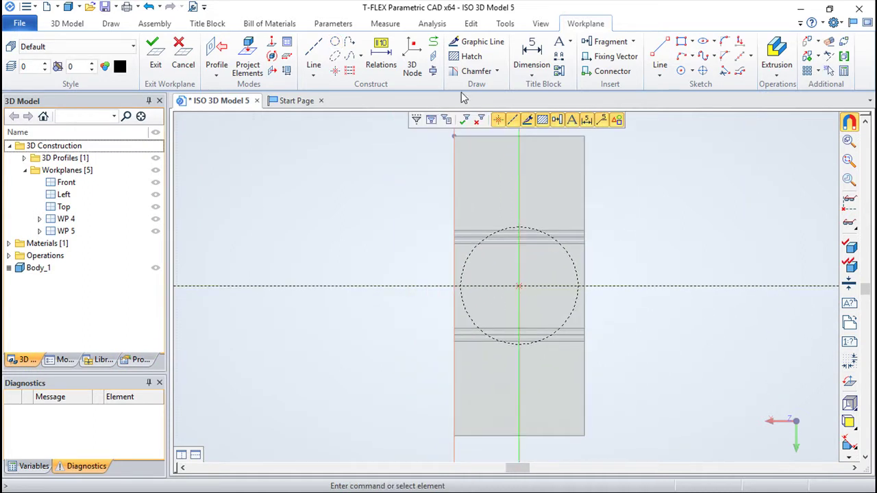
Step: Trace the radius-18 circle as a solid line, add a 3D node at its centre, and exit
{"action": "left_click", "coordinate": [477, 41]}
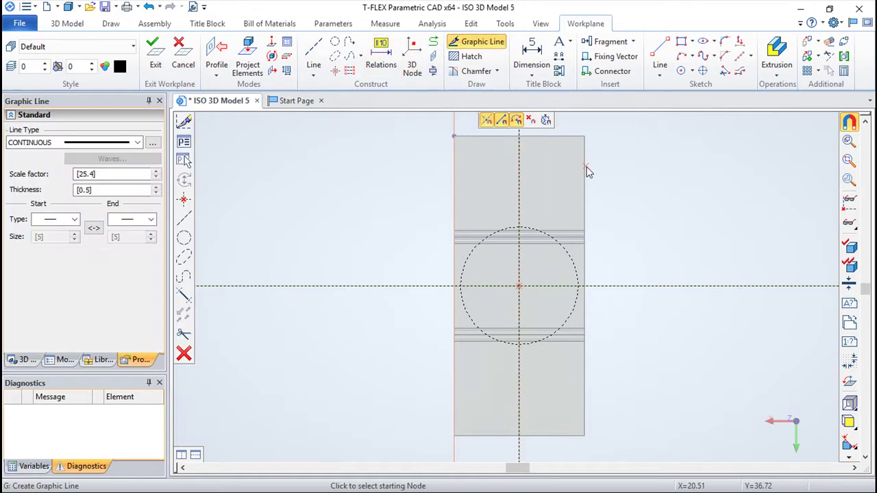
{"action": "left_click", "coordinate": [573, 264]}
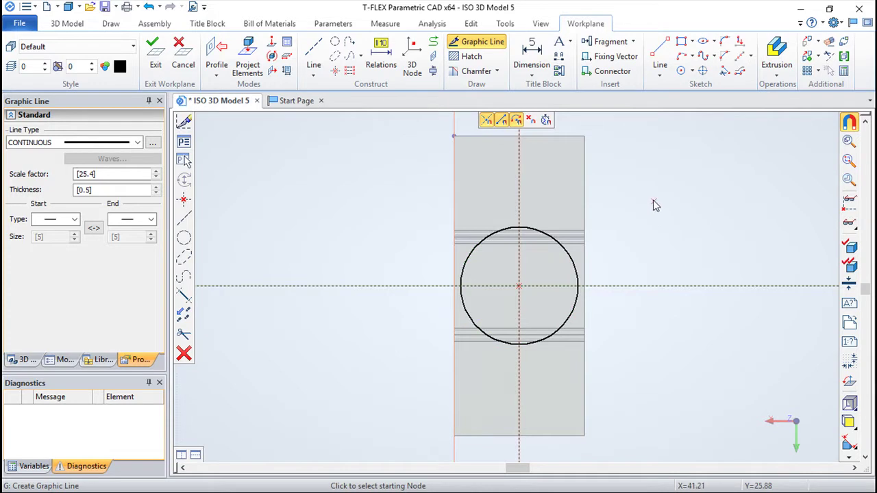
{"action": "left_click", "coordinate": [412, 58]}
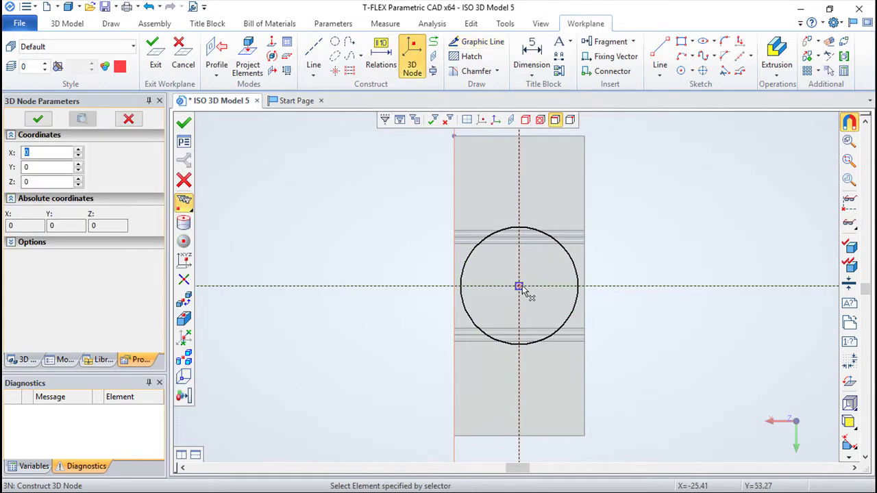
{"action": "left_click", "coordinate": [526, 261]}
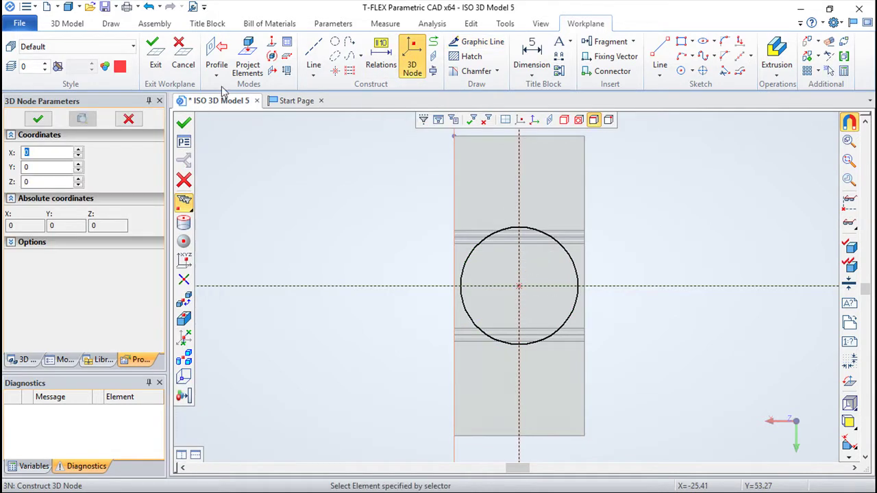
{"action": "left_click", "coordinate": [159, 46]}
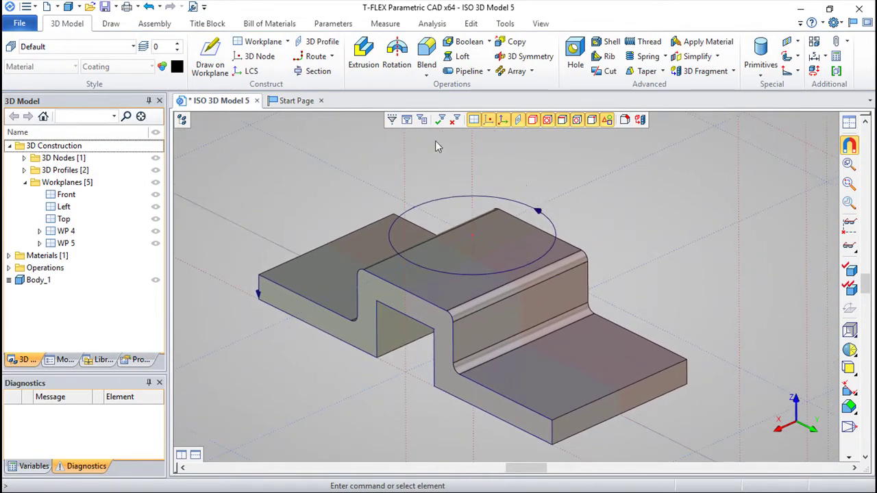
Step: Extrude the circle To Body down onto the bracket, creating the cylindrical boss
{"action": "left_click", "coordinate": [365, 58]}
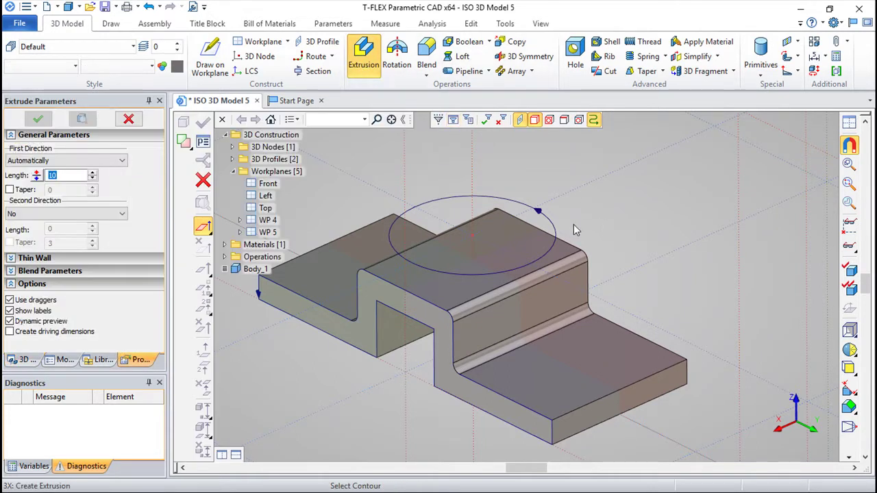
{"action": "left_click", "coordinate": [556, 231]}
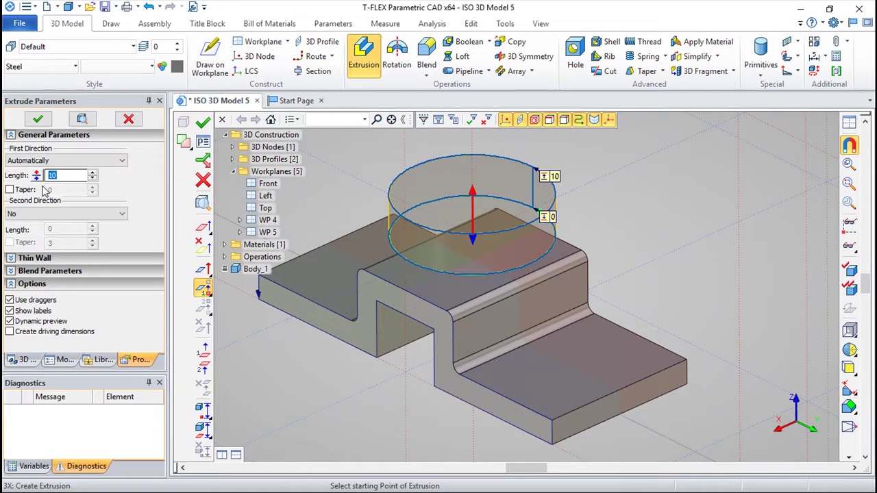
{"action": "left_click", "coordinate": [121, 160]}
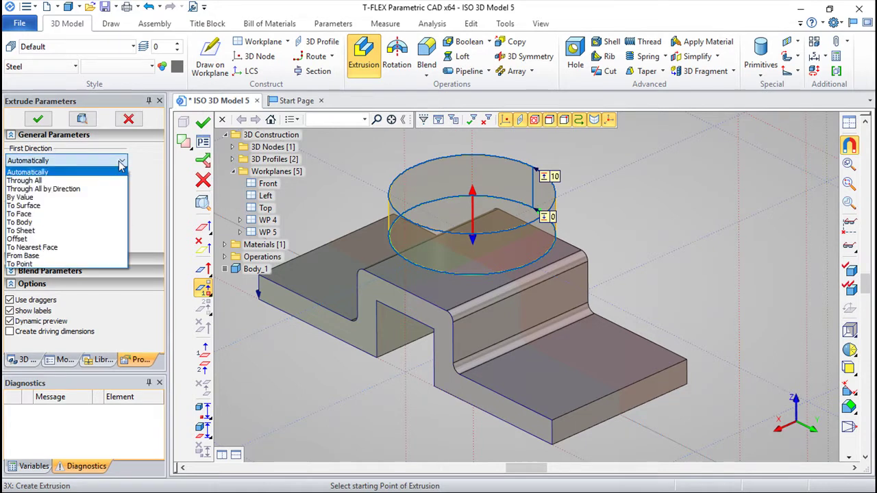
{"action": "left_click", "coordinate": [40, 225]}
{"action": "left_click", "coordinate": [562, 365]}
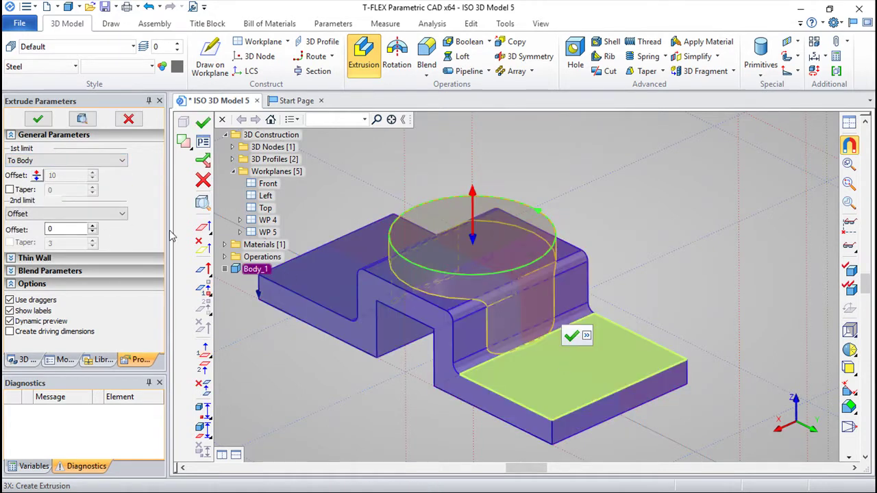
{"action": "left_click", "coordinate": [203, 122]}
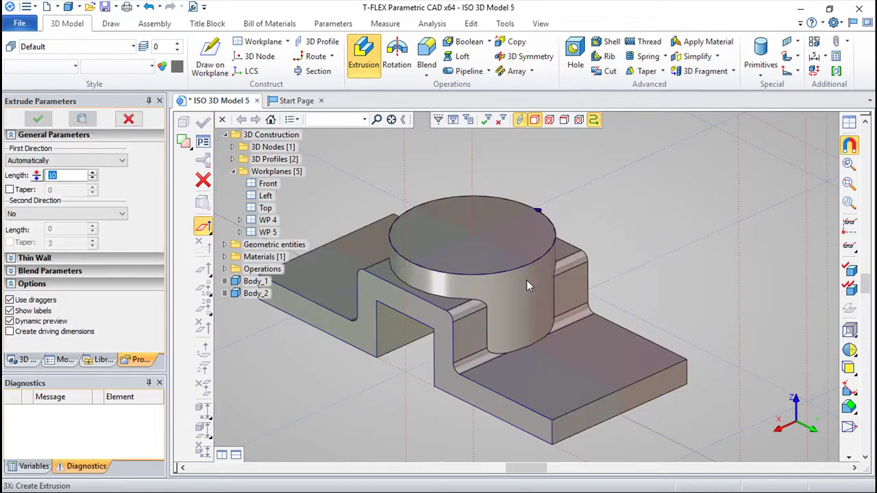
Step: Join the bracket and the cylinder with a Boolean addition
{"action": "left_click", "coordinate": [490, 42]}
{"action": "left_click", "coordinate": [477, 56]}
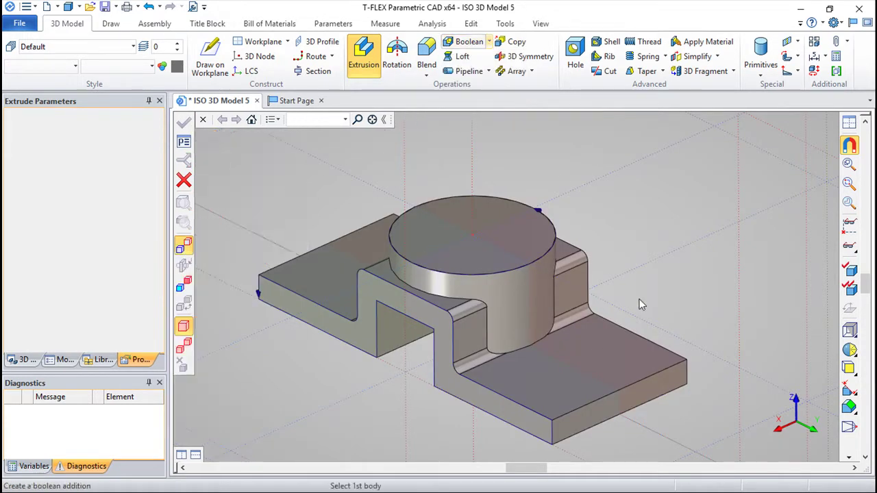
{"action": "left_click", "coordinate": [602, 352]}
{"action": "left_click", "coordinate": [541, 258]}
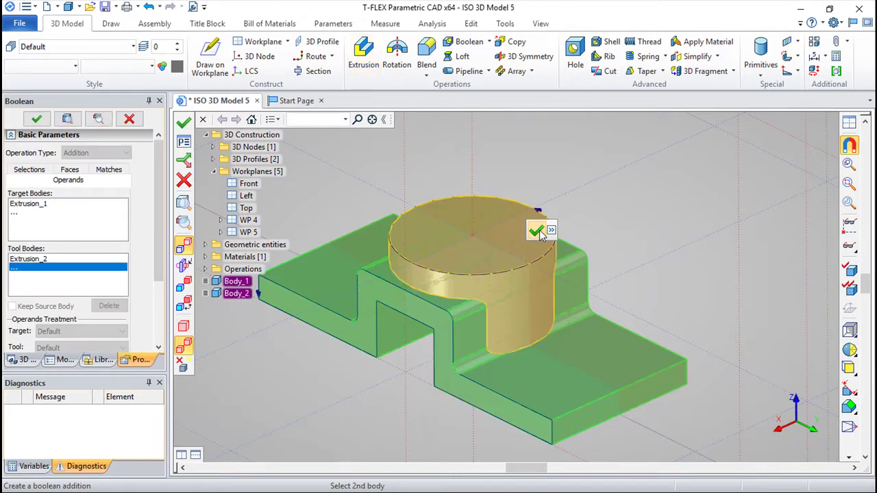
{"action": "left_click", "coordinate": [537, 231]}
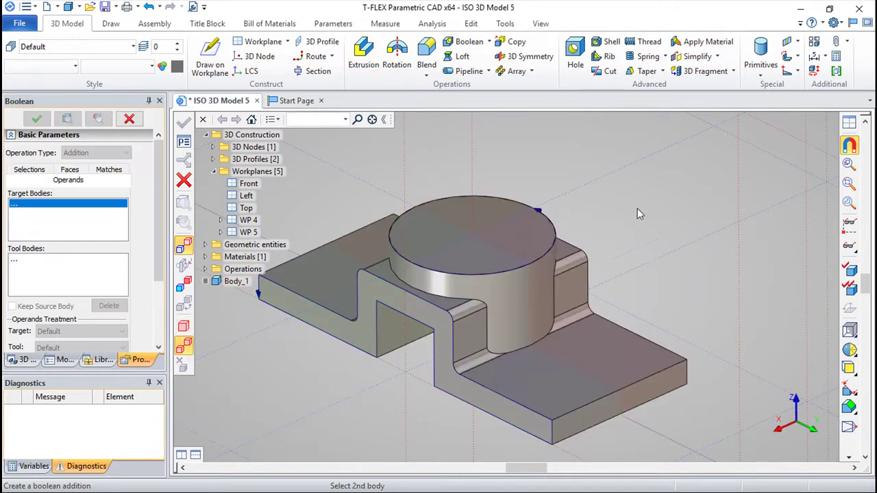
Step: Cut a diameter-12 fastener hole through the centre of the boss top face
{"action": "left_click", "coordinate": [576, 55]}
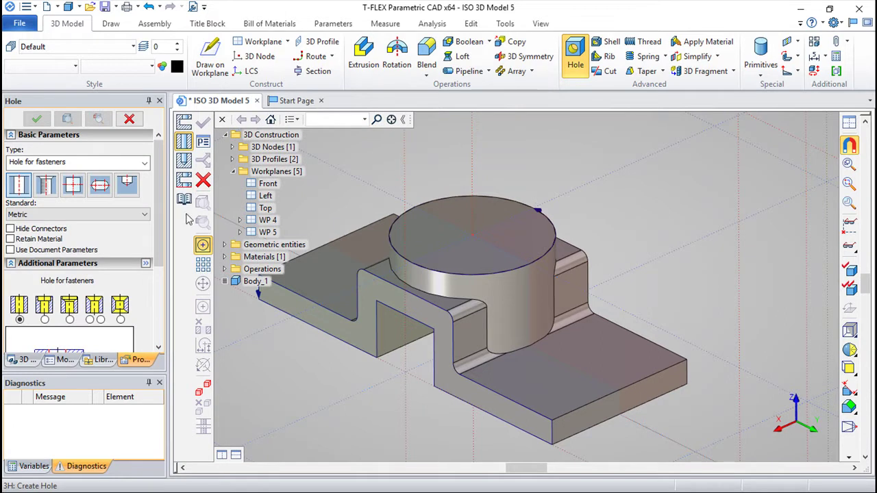
{"action": "scroll", "coordinate": [162, 207], "scroll_direction": "down", "scroll_amount": 3}
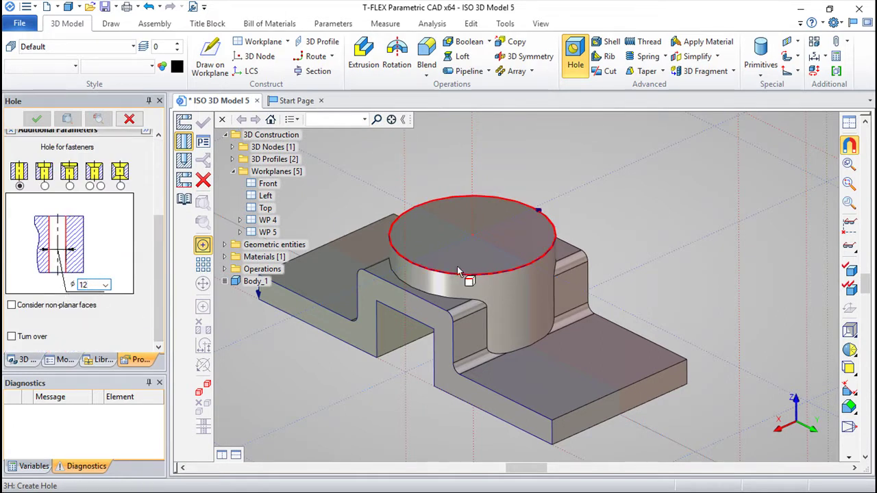
{"action": "left_click", "coordinate": [472, 237]}
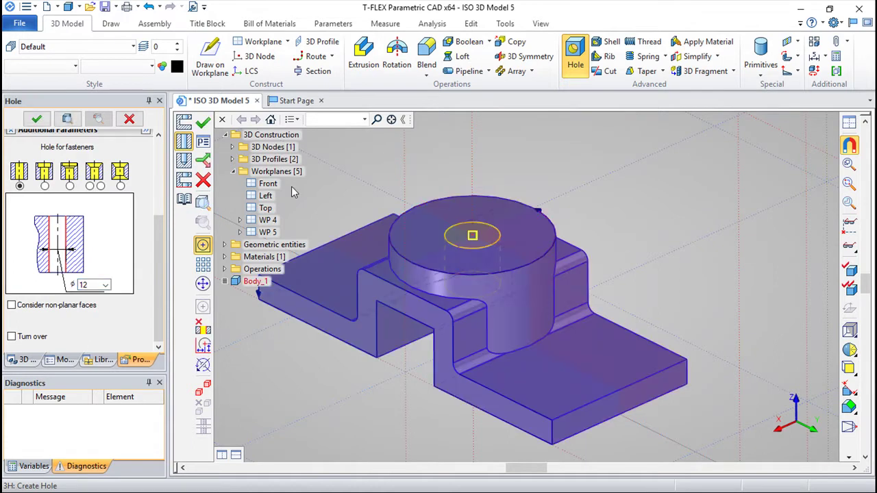
{"action": "left_click", "coordinate": [203, 122]}
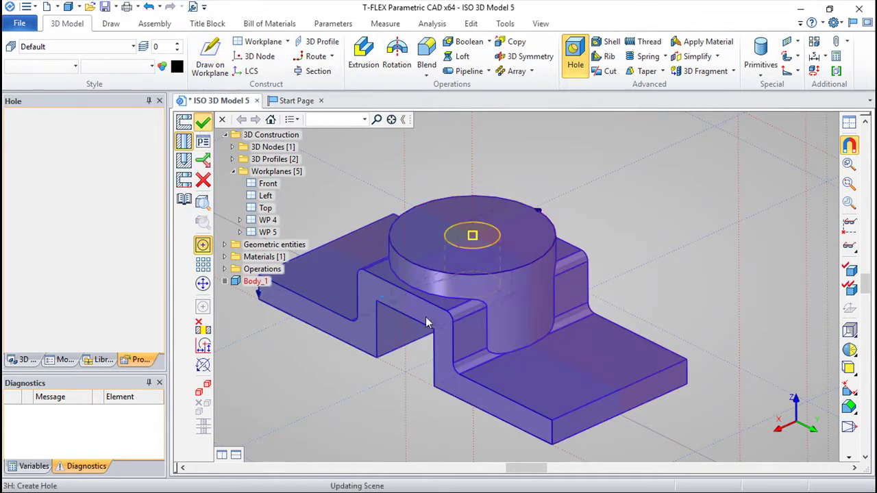
{"action": "key", "text": "Escape"}
Step: Copy WP 5 upward with an offset of 18 to create workplane WP 6
{"action": "mouse_move", "coordinate": [414, 351]}
{"action": "right_mouse_down"}
{"action": "mouse_move", "coordinate": [570, 327]}
{"action": "mouse_move", "coordinate": [563, 410]}
{"action": "mouse_move", "coordinate": [566, 299]}
{"action": "mouse_move", "coordinate": [550, 239]}
{"action": "mouse_move", "coordinate": [521, 240]}
{"action": "mouse_move", "coordinate": [480, 208]}
{"action": "mouse_move", "coordinate": [483, 262]}
{"action": "mouse_move", "coordinate": [686, 172]}
{"action": "mouse_move", "coordinate": [690, 317]}
{"action": "mouse_move", "coordinate": [679, 366]}
{"action": "right_mouse_up"}
{"action": "scroll", "coordinate": [562, 293], "scroll_direction": "down", "scroll_amount": 3}
{"action": "left_click", "coordinate": [807, 256]}
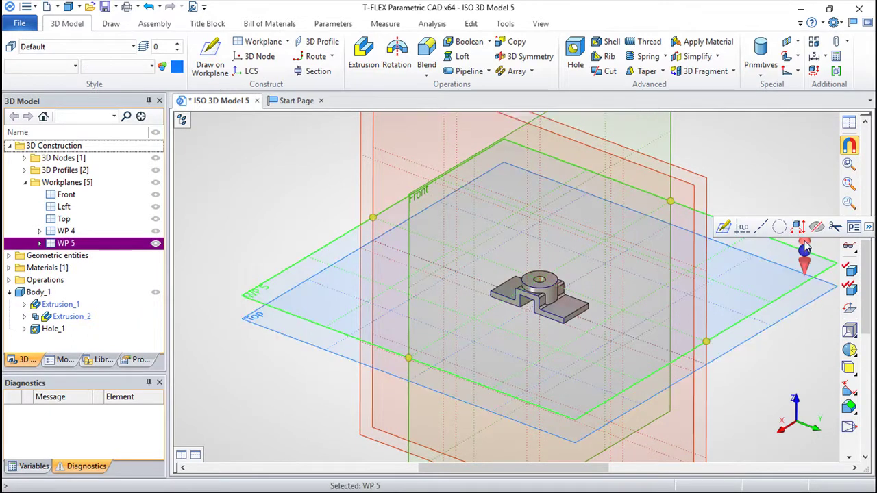
{"action": "left_click_drag", "start_coordinate": [806, 248], "coordinate": [795, 203]}
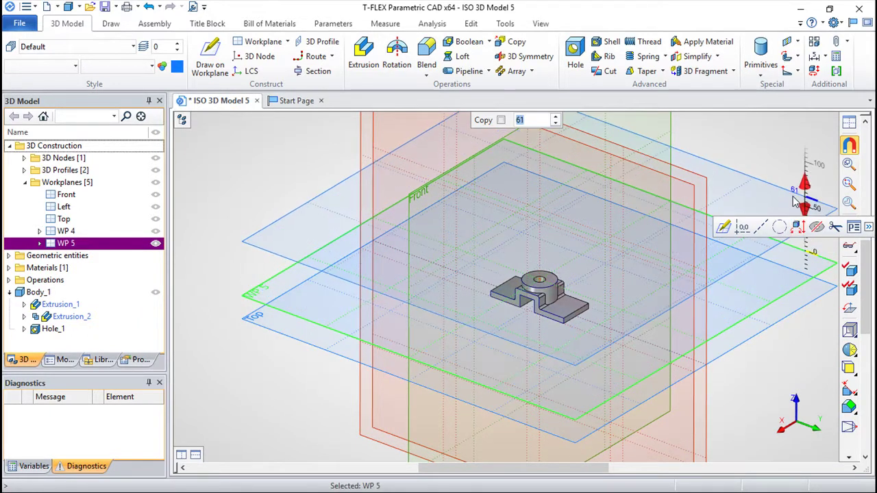
{"action": "type", "text": "18"}
{"action": "key", "text": "Return"}
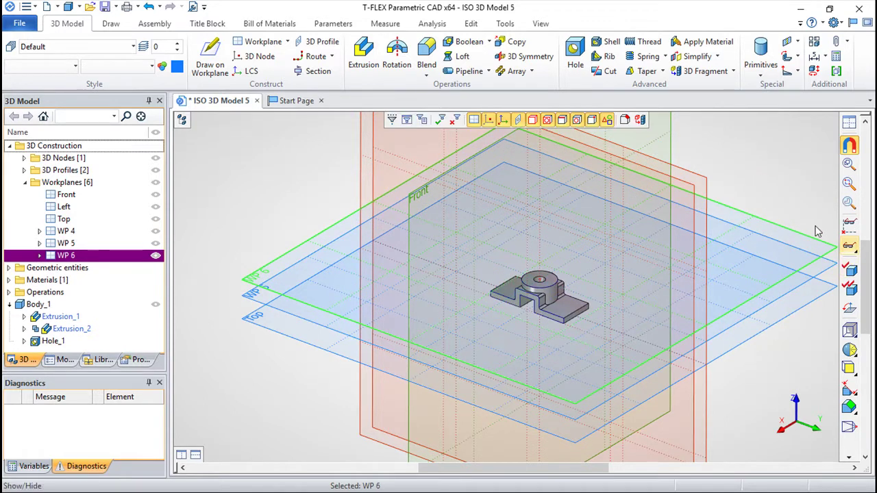
Step: Start a sketch on WP 6 and place crossing construction lines at the boss centre
{"action": "right_click", "coordinate": [792, 234]}
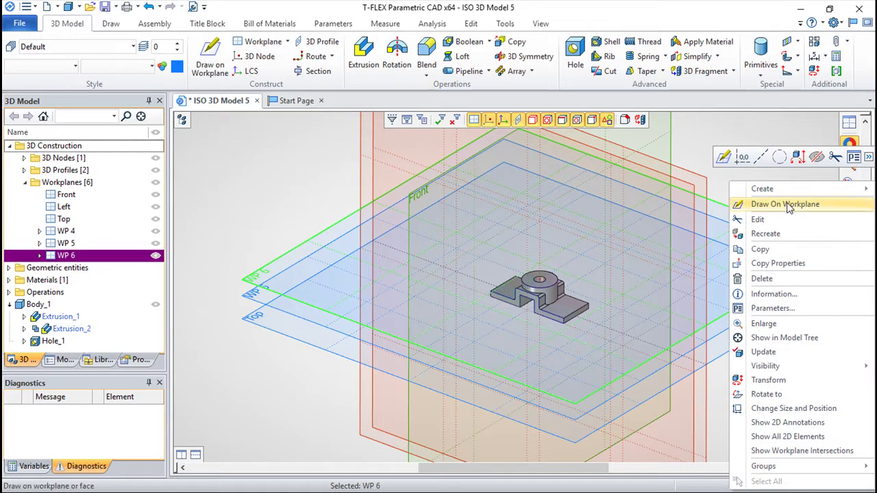
{"action": "left_click", "coordinate": [790, 203]}
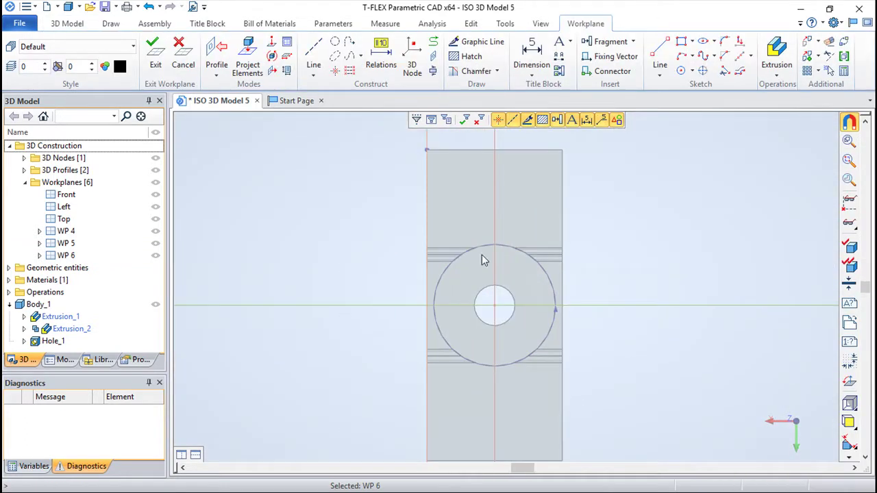
{"action": "left_click", "coordinate": [314, 55]}
{"action": "left_click", "coordinate": [313, 55]}
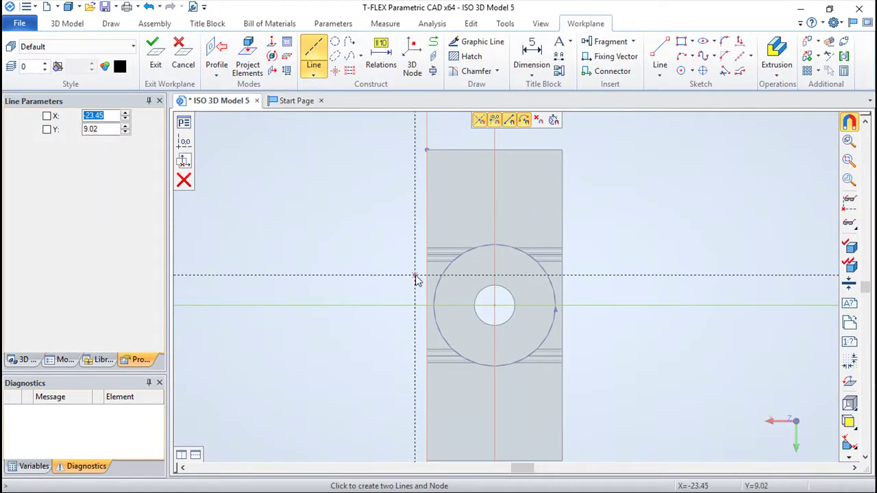
{"action": "left_click", "coordinate": [494, 312]}
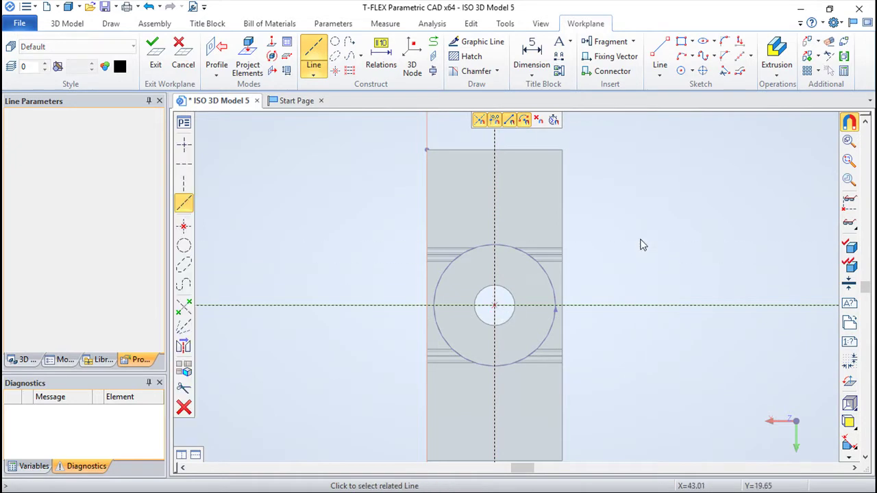
{"action": "scroll", "coordinate": [605, 226], "scroll_direction": "up", "scroll_amount": 2}
{"action": "middle_click_drag", "start_coordinate": [568, 213], "coordinate": [617, 146]}
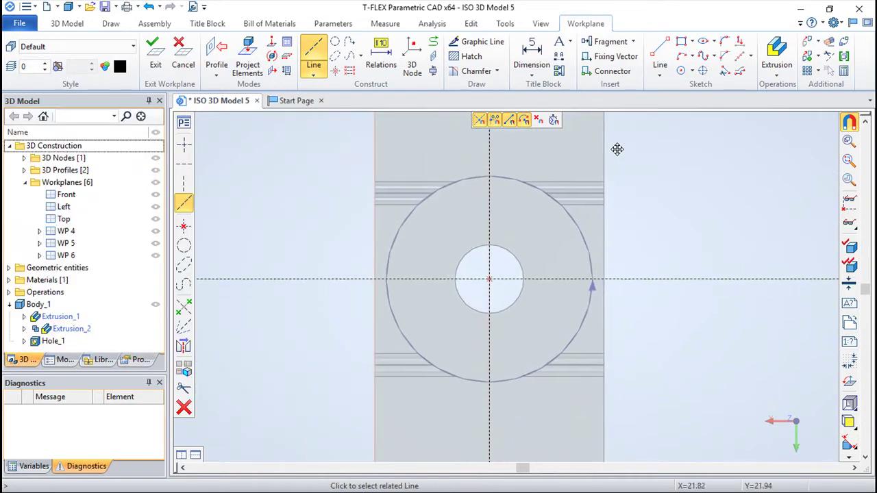
Step: Add concentric construction circles of radius 15 and 10 at the boss centre node
{"action": "left_click", "coordinate": [334, 43]}
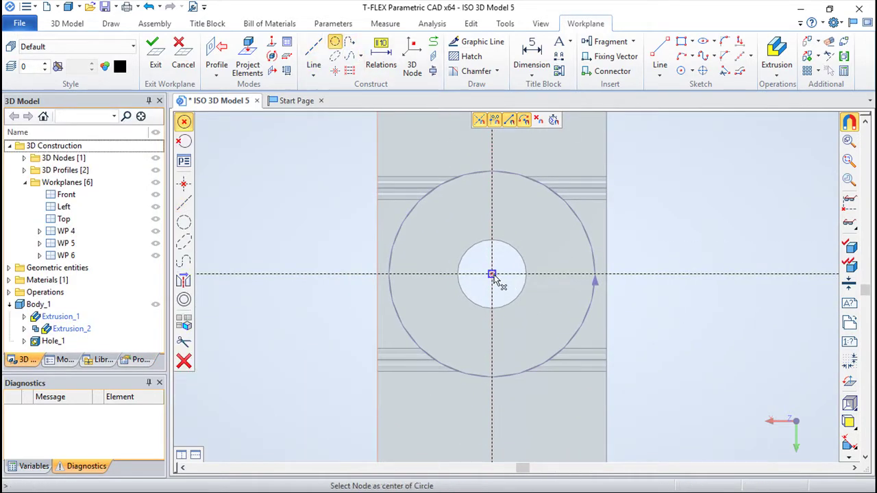
{"action": "left_click", "coordinate": [492, 275]}
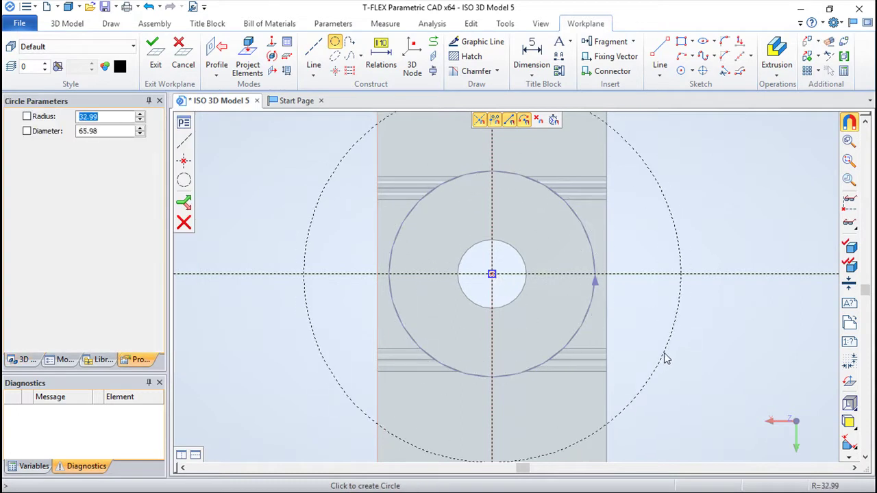
{"action": "type", "text": "15"}
{"action": "key", "text": "Return"}
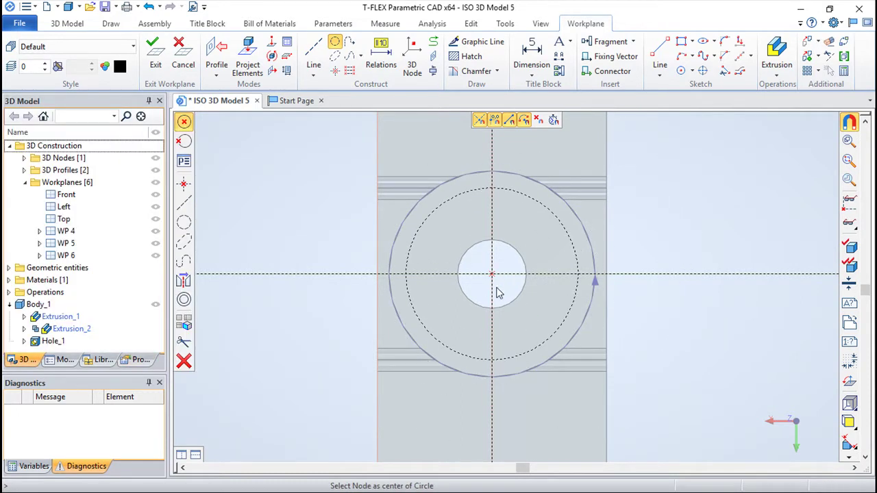
{"action": "left_click", "coordinate": [492, 275]}
{"action": "type", "text": "10"}
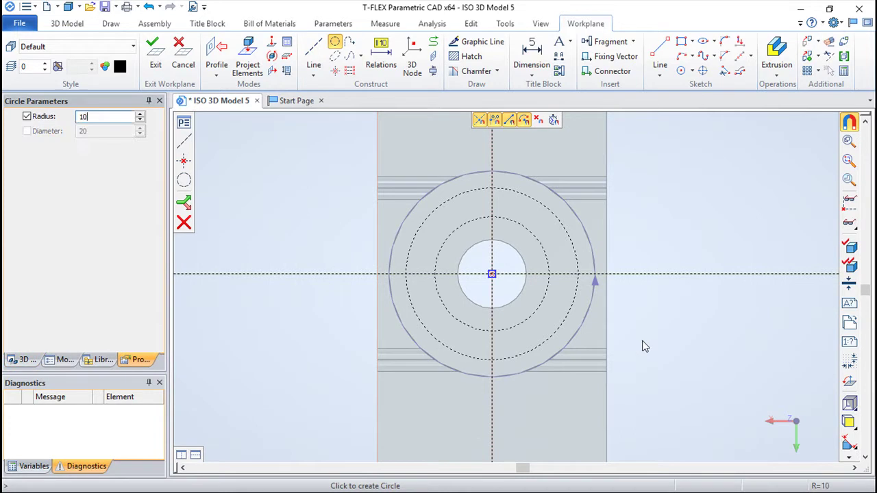
{"action": "key", "text": "Return"}
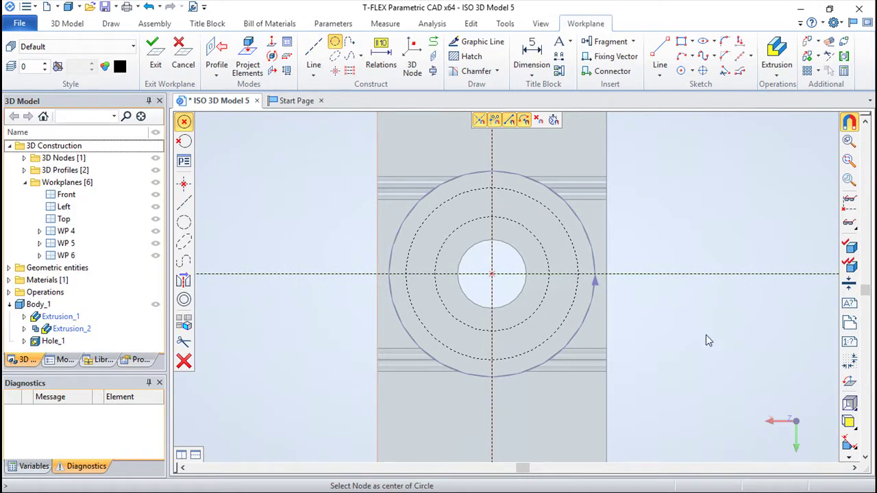
{"action": "key", "text": "Escape"}
Step: Trace the construction circles as outline lines and finish the WP 6 sketch
{"action": "left_click", "coordinate": [480, 41]}
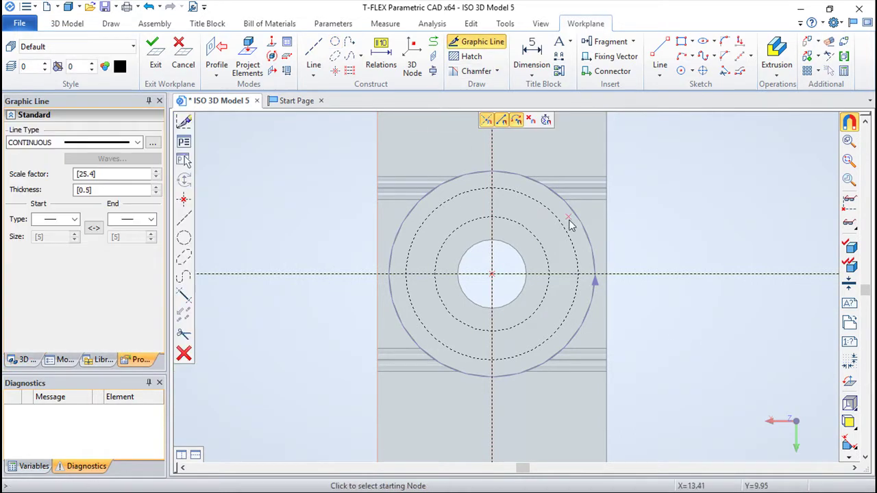
{"action": "left_click", "coordinate": [563, 230]}
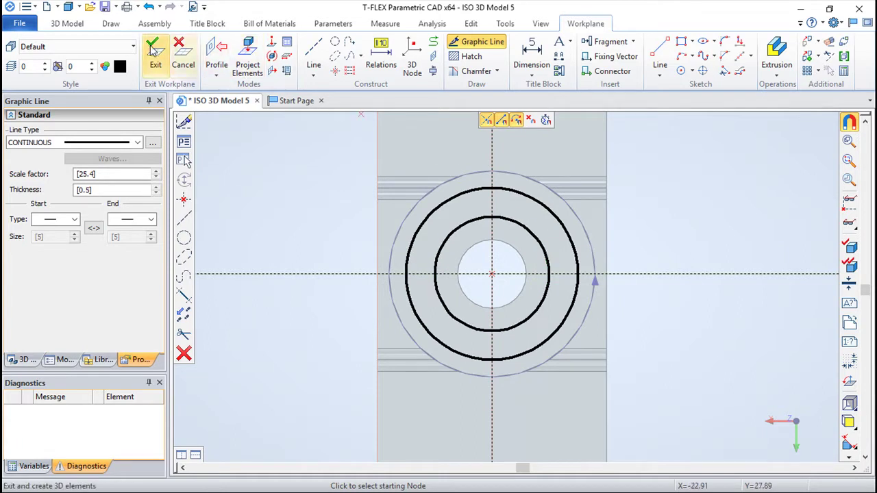
{"action": "left_click", "coordinate": [153, 55]}
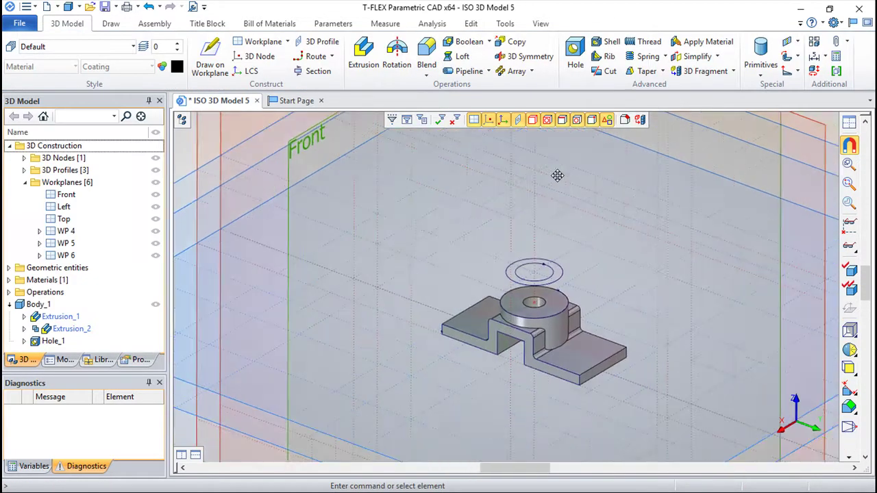
Step: Extrude the ring profile To Body down to the bracket, creating tube Body_3
{"action": "left_click", "coordinate": [363, 54]}
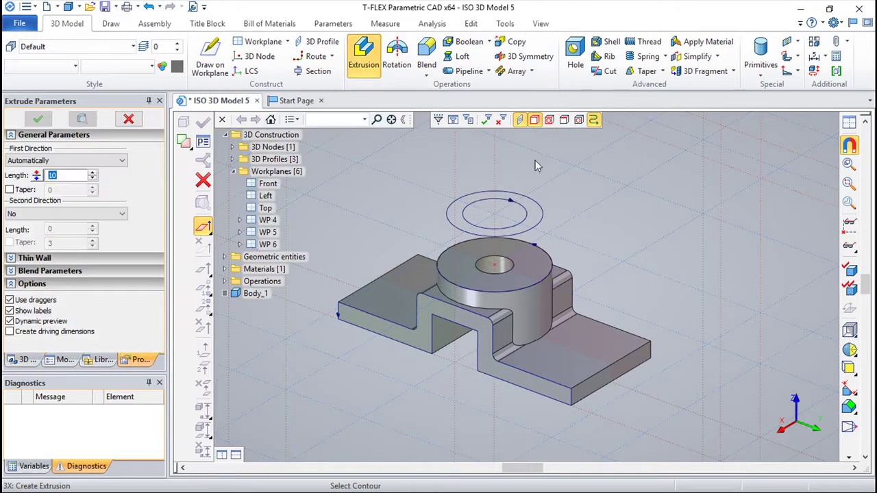
{"action": "left_click", "coordinate": [540, 226]}
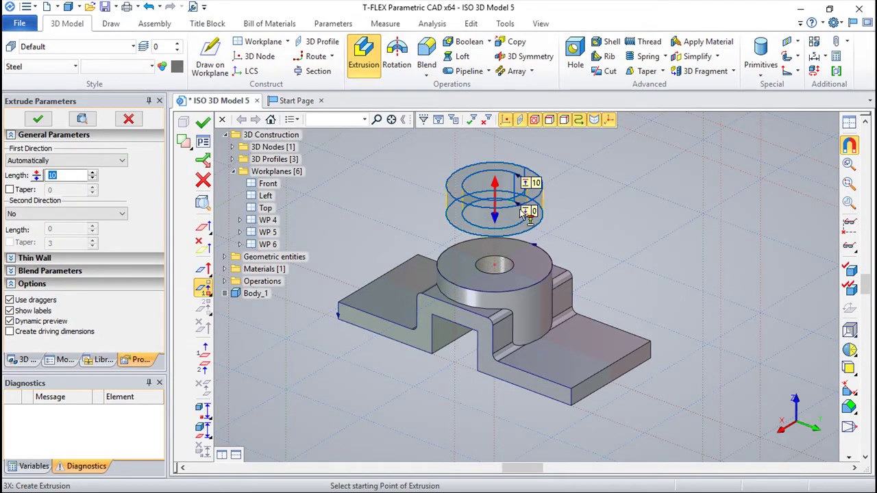
{"action": "left_click", "coordinate": [124, 162]}
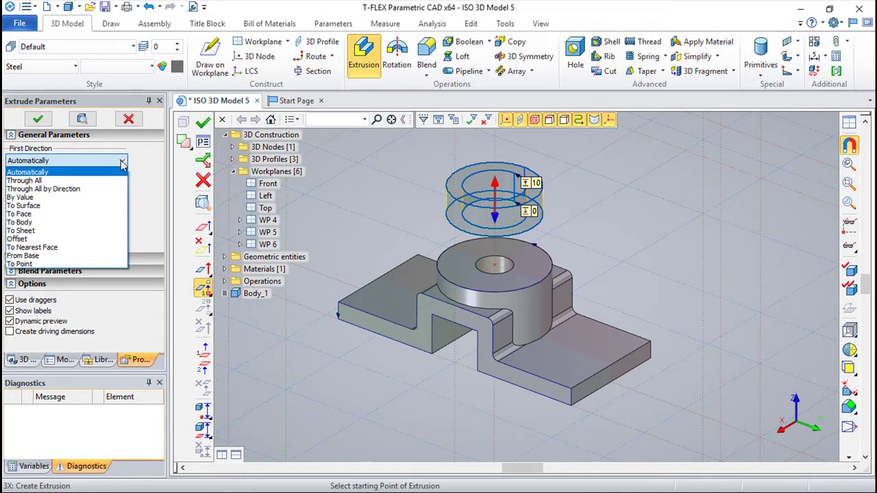
{"action": "left_click", "coordinate": [43, 223]}
{"action": "left_click", "coordinate": [530, 304]}
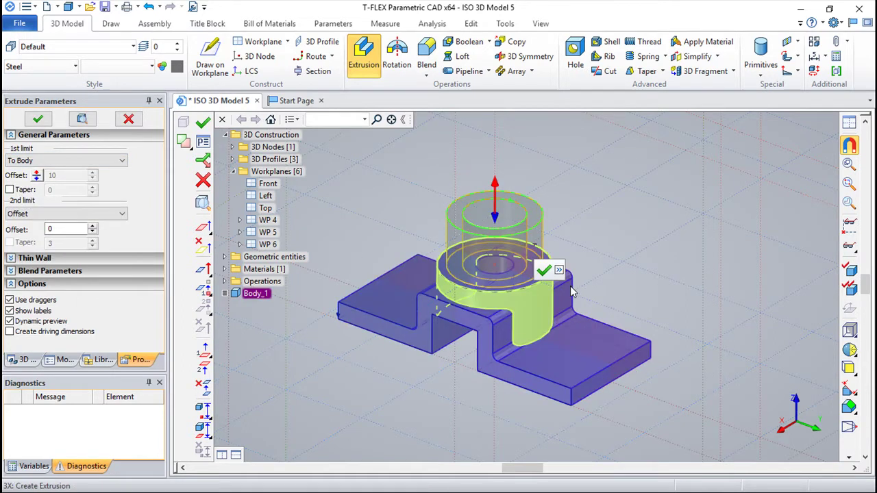
{"action": "left_click", "coordinate": [544, 270]}
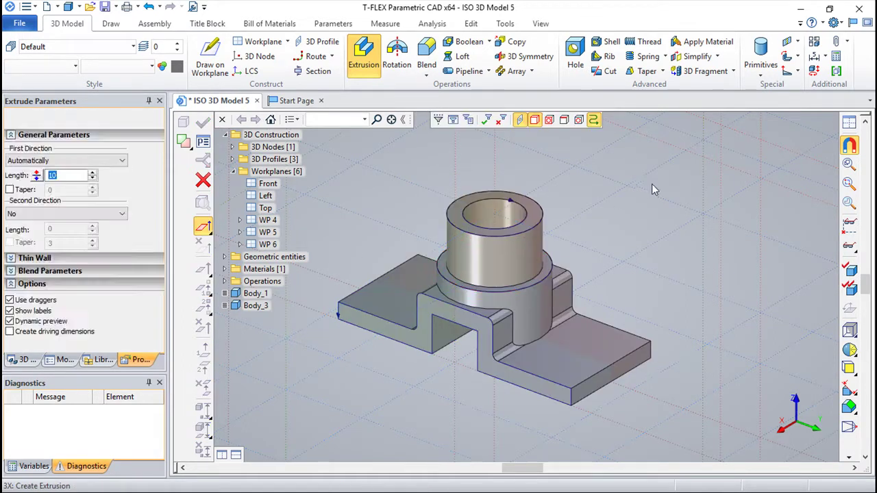
{"action": "key", "text": "Escape"}
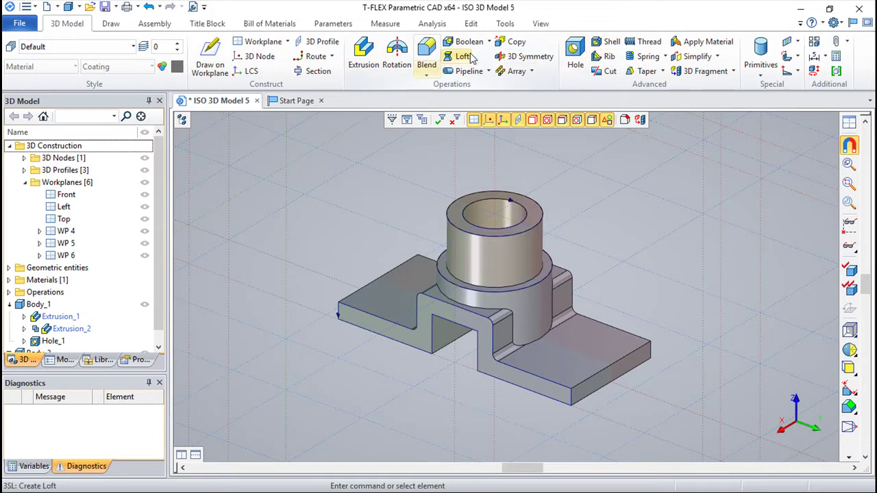
Step: Boolean-add the Body_3 tube to the Body_1 bracket as a single body
{"action": "left_click", "coordinate": [489, 42]}
{"action": "left_click", "coordinate": [480, 56]}
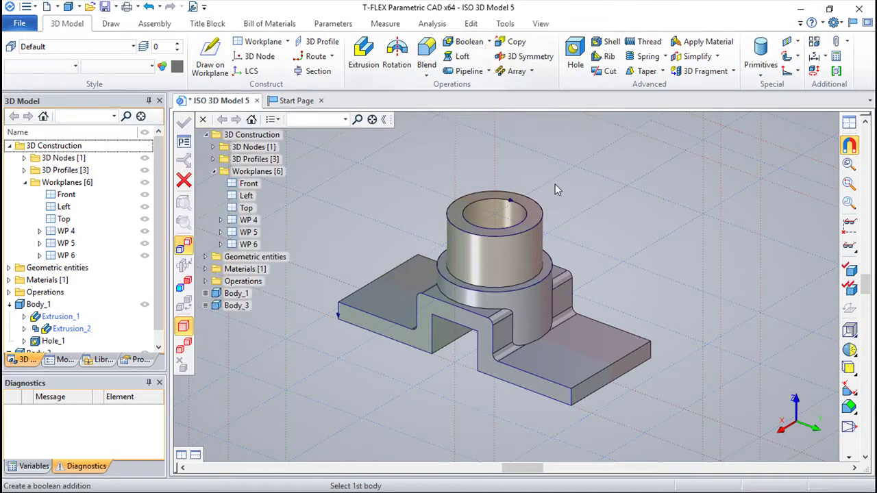
{"action": "left_click", "coordinate": [559, 320]}
{"action": "left_click", "coordinate": [516, 253]}
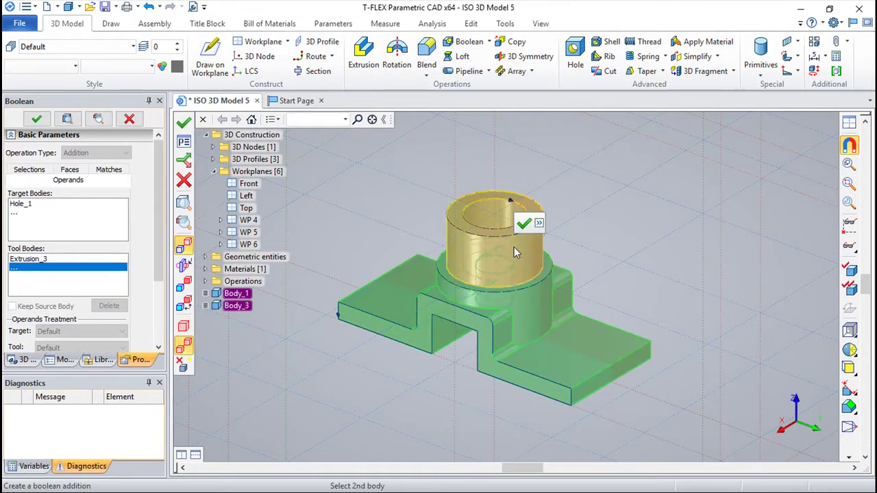
{"action": "left_click", "coordinate": [525, 224]}
{"action": "mouse_move", "coordinate": [532, 233]}
{"action": "middle_mouse_down"}
{"action": "mouse_move", "coordinate": [620, 306]}
{"action": "mouse_move", "coordinate": [447, 323]}
{"action": "mouse_move", "coordinate": [482, 314]}
{"action": "mouse_move", "coordinate": [561, 265]}
{"action": "mouse_move", "coordinate": [580, 313]}
{"action": "mouse_move", "coordinate": [513, 182]}
{"action": "mouse_move", "coordinate": [552, 345]}
{"action": "middle_mouse_up"}
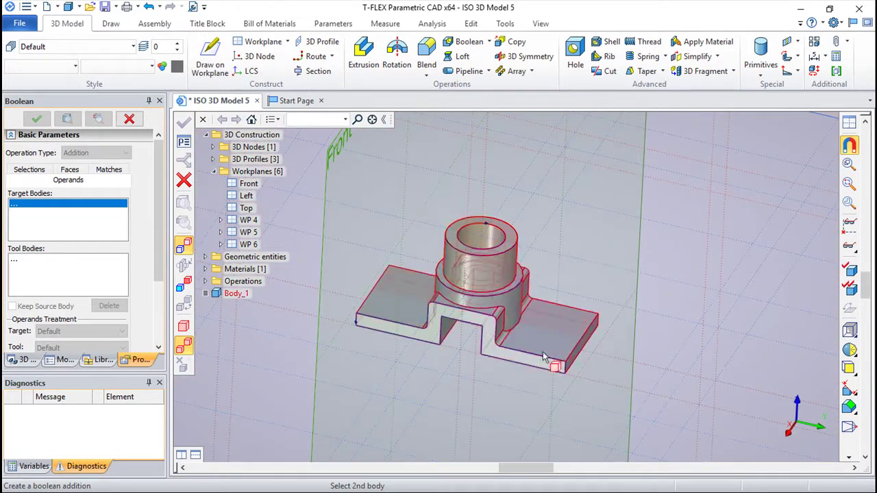
{"action": "key", "text": "Escape"}
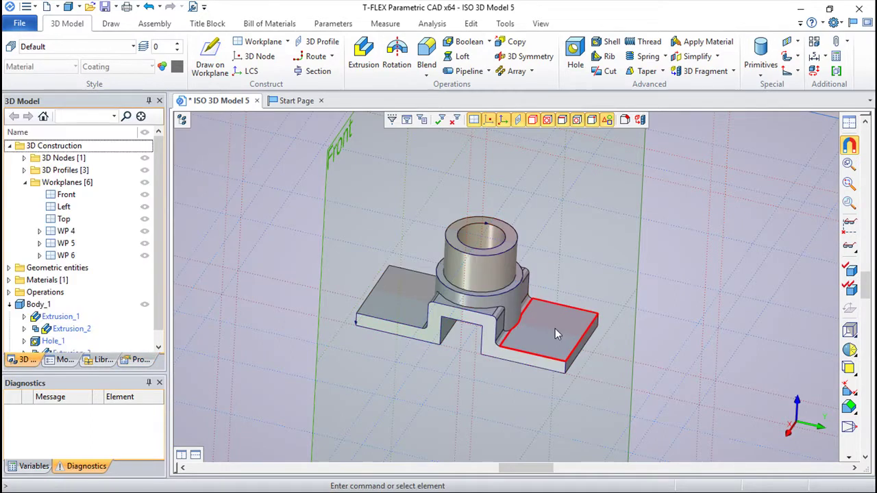
Step: Start a sketch on the right flange face, creating workplane WP 7
{"action": "right_click", "coordinate": [555, 328]}
{"action": "left_click", "coordinate": [565, 352]}
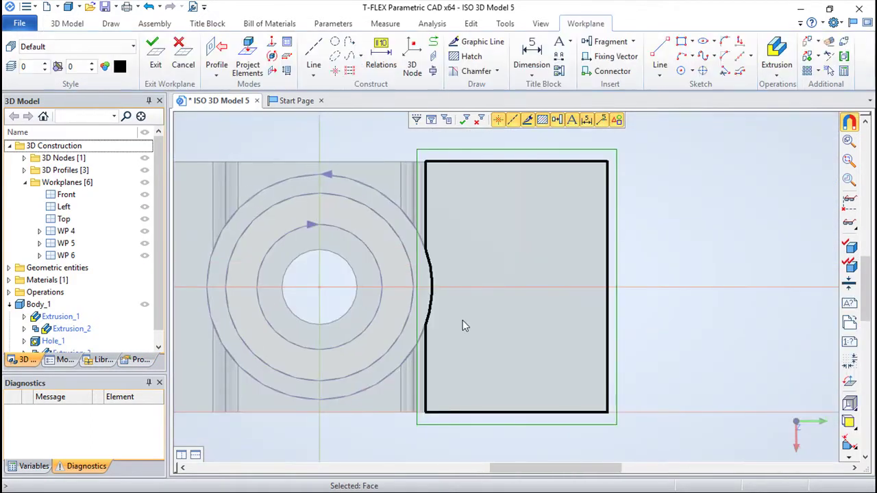
{"action": "scroll", "coordinate": [461, 318], "scroll_direction": "down", "scroll_amount": 2}
{"action": "middle_click_drag", "start_coordinate": [346, 307], "coordinate": [476, 289]}
{"action": "scroll", "coordinate": [443, 297], "scroll_direction": "up", "scroll_amount": 1}
Step: Place crossing construction lines at the boss centre, cancelling a stray parallel-line attempt
{"action": "left_click", "coordinate": [313, 55]}
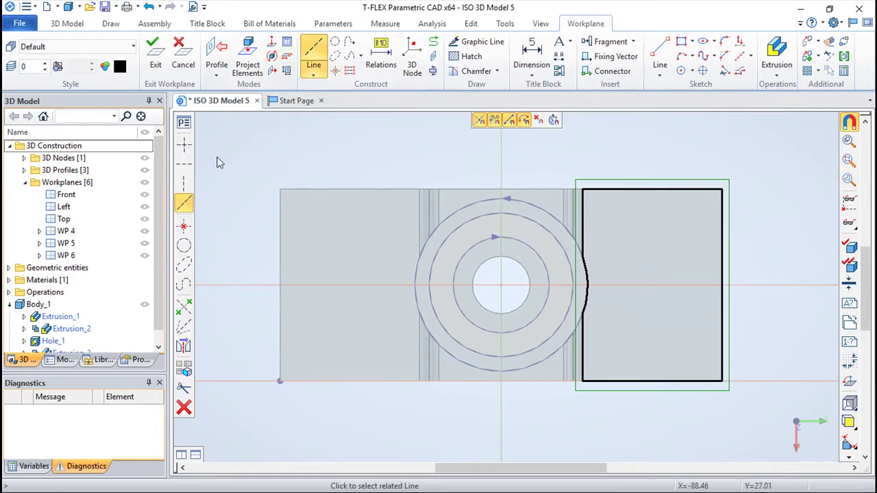
{"action": "left_click", "coordinate": [184, 145]}
{"action": "left_click", "coordinate": [501, 284]}
{"action": "right_click", "coordinate": [524, 311]}
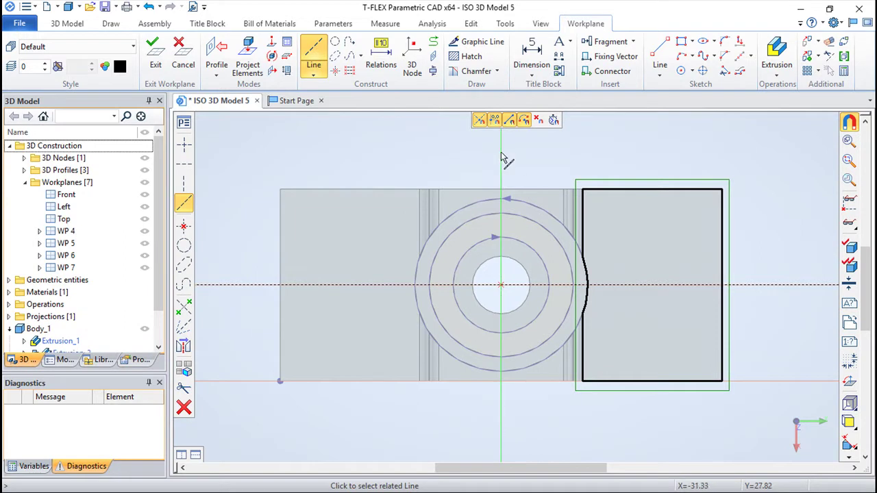
{"action": "left_click", "coordinate": [502, 156]}
{"action": "type", "text": "46"}
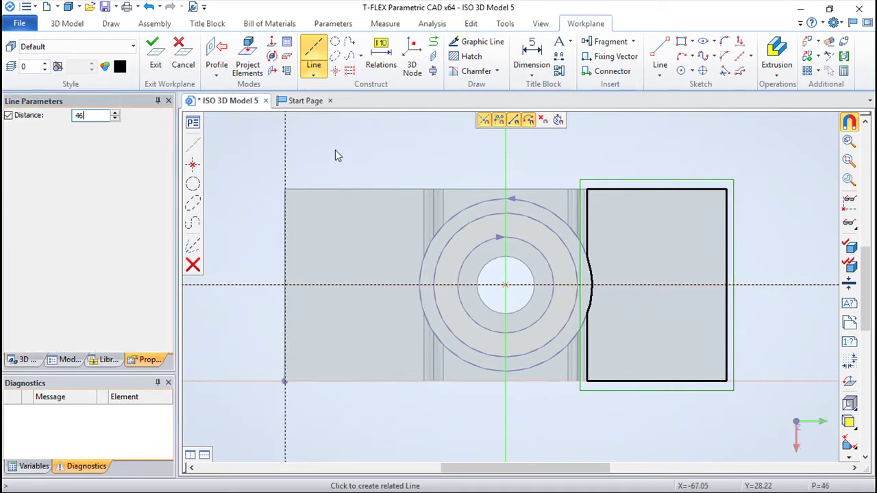
{"action": "type", "text": "46"}
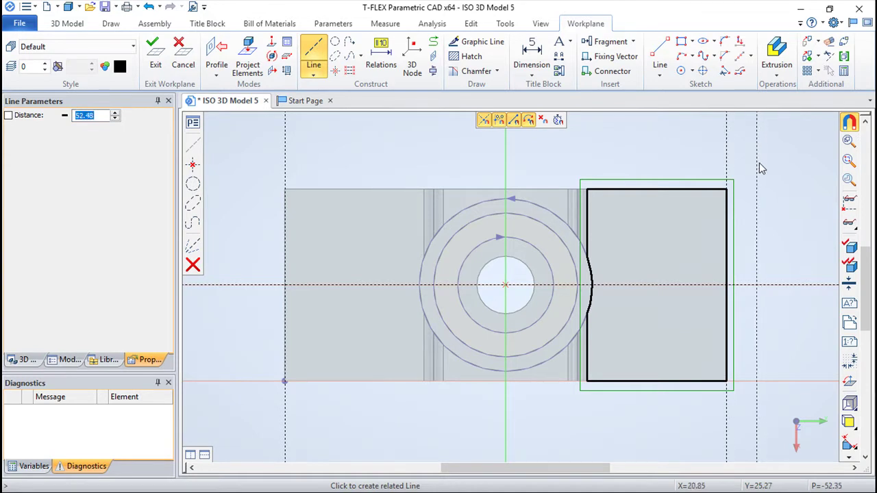
{"action": "key", "text": "Escape"}
{"action": "left_click", "coordinate": [753, 287]}
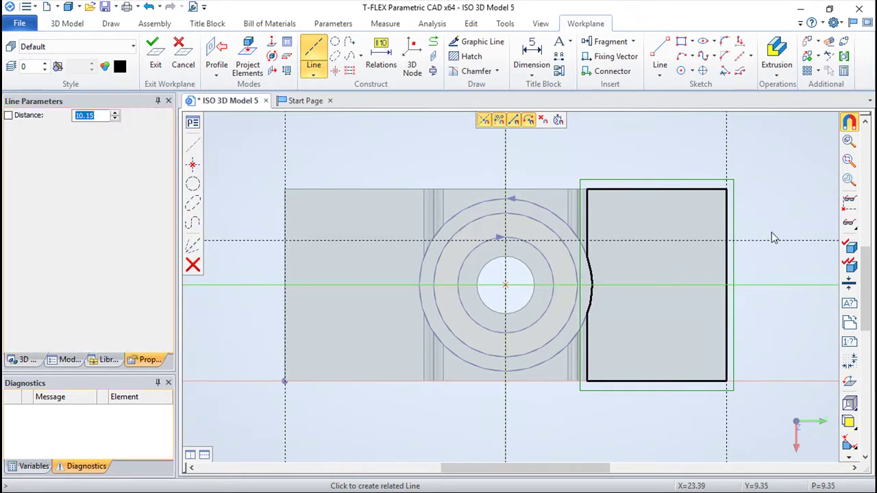
{"action": "right_click", "coordinate": [809, 329]}
Step: Add construction lines offset 9 inward from the bottom, top, right and left edges
{"action": "left_click", "coordinate": [800, 381]}
{"action": "type", "text": "9"}
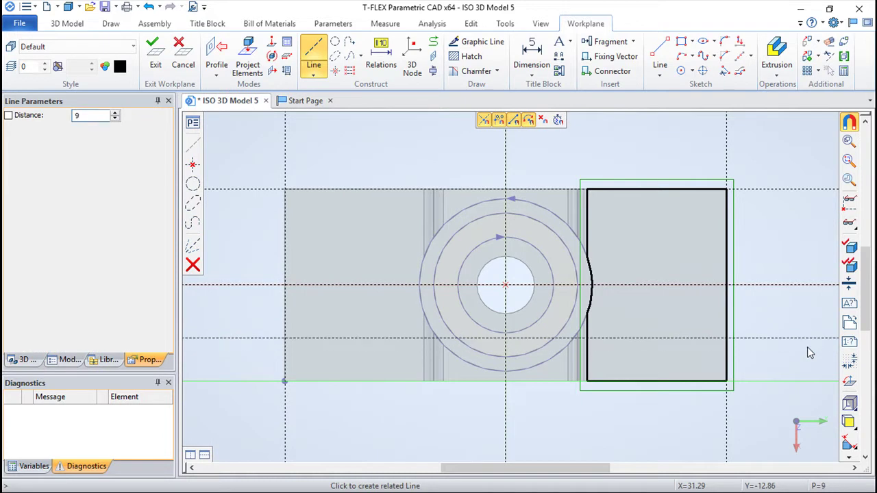
{"action": "left_click", "coordinate": [837, 347]}
{"action": "left_click", "coordinate": [774, 190]}
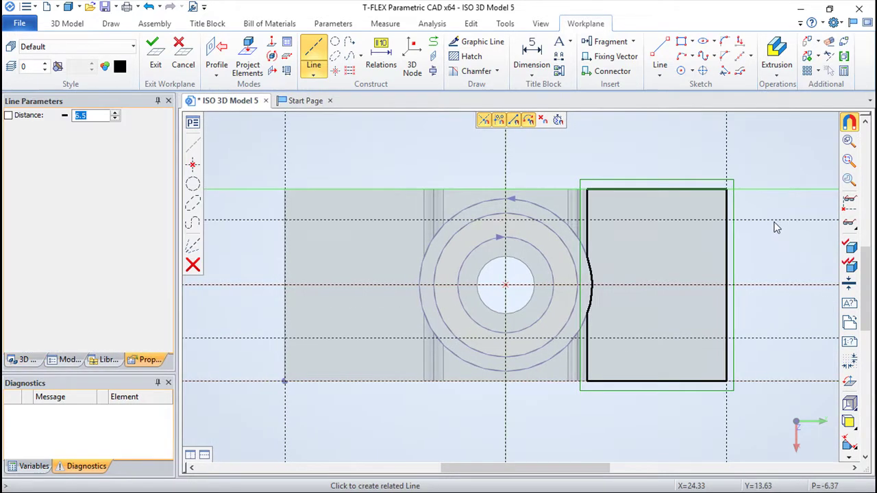
{"action": "left_click", "coordinate": [782, 268]}
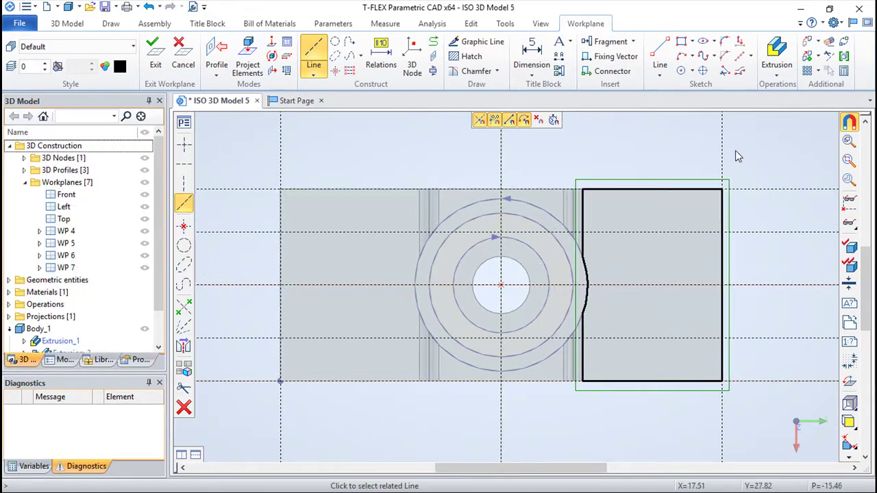
{"action": "left_click", "coordinate": [727, 157]}
{"action": "type", "text": "9"}
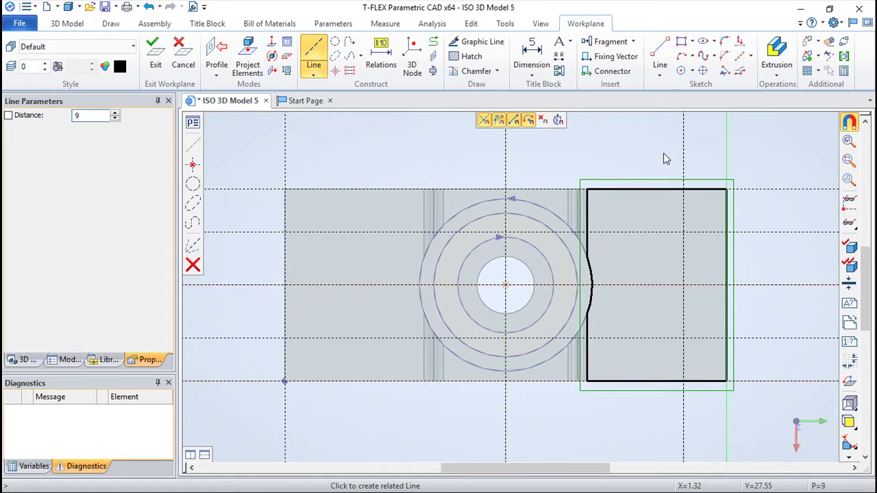
{"action": "left_click", "coordinate": [377, 137]}
{"action": "left_click", "coordinate": [281, 156]}
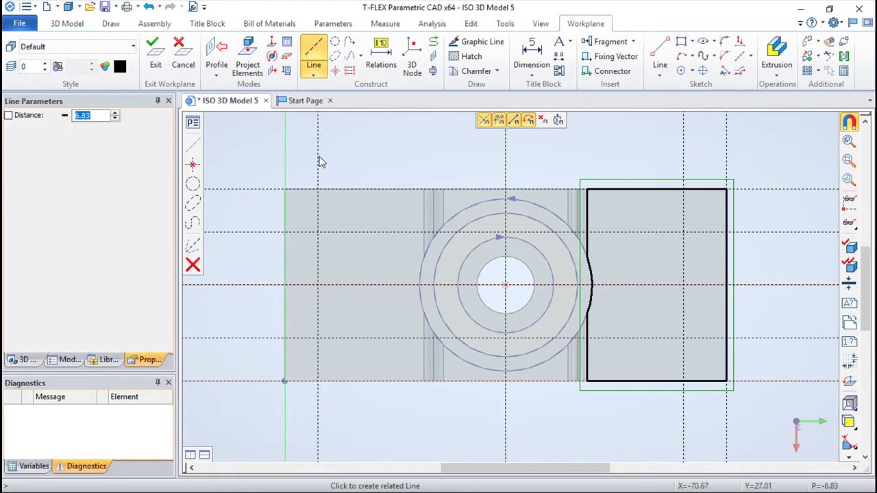
{"action": "type", "text": "9"}
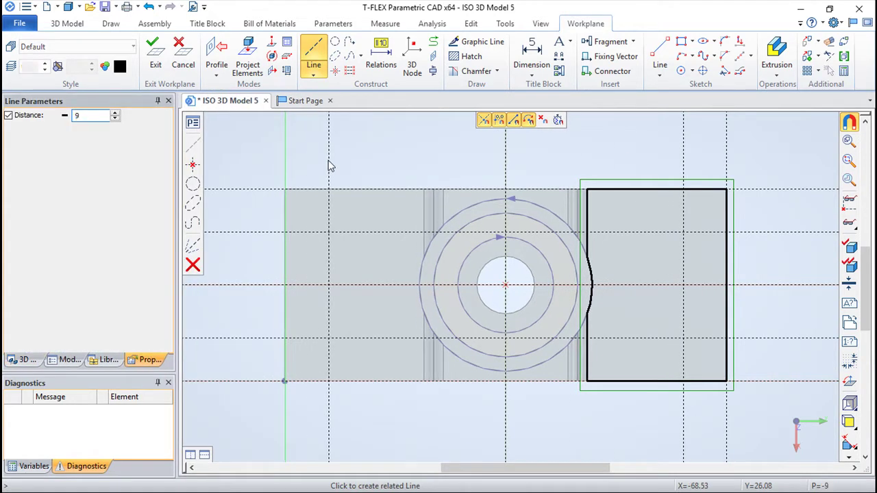
{"action": "key", "text": "Return"}
{"action": "left_click", "coordinate": [412, 58]}
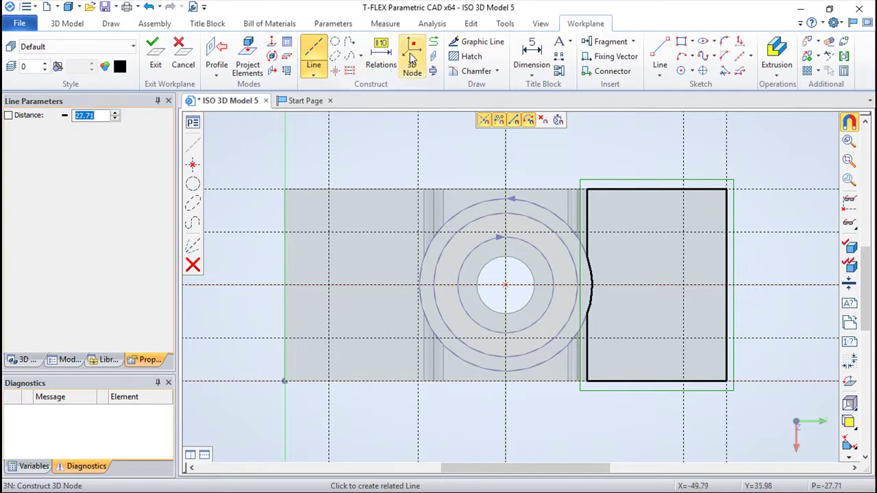
Step: Place 3D nodes at the upper and lower left and right grid intersections, then exit the sketch
{"action": "left_click", "coordinate": [328, 235]}
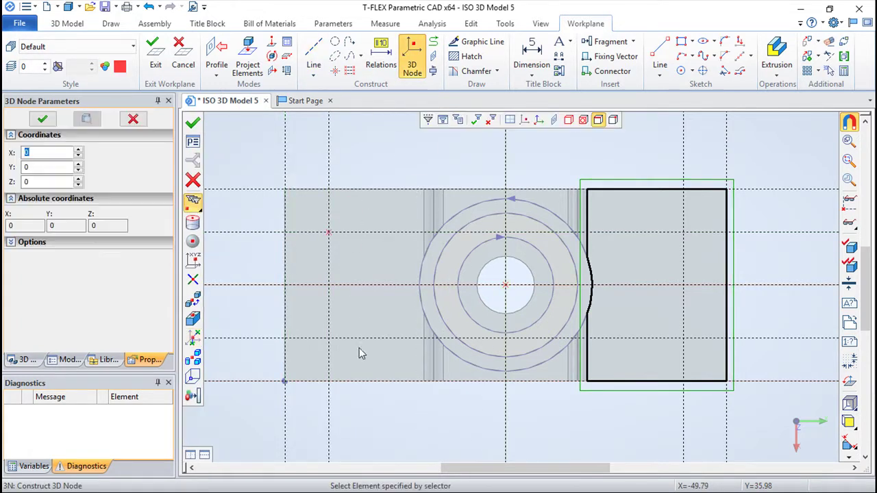
{"action": "left_click", "coordinate": [329, 336]}
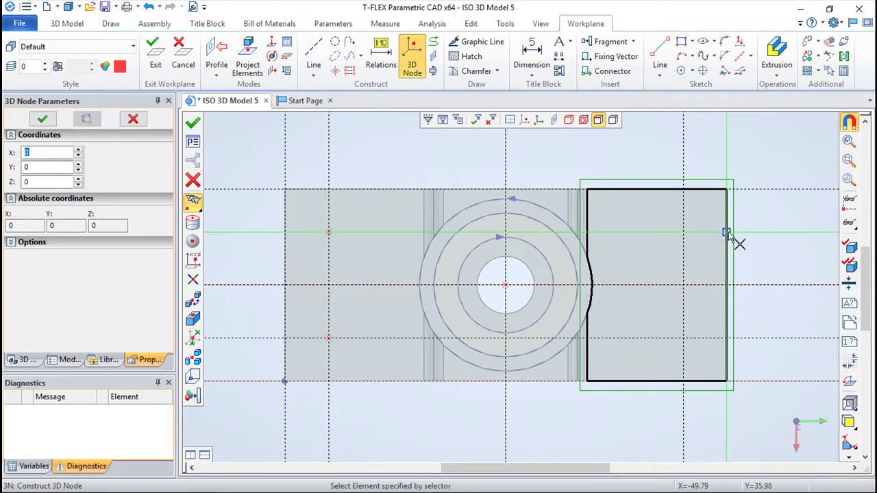
{"action": "left_click", "coordinate": [684, 233]}
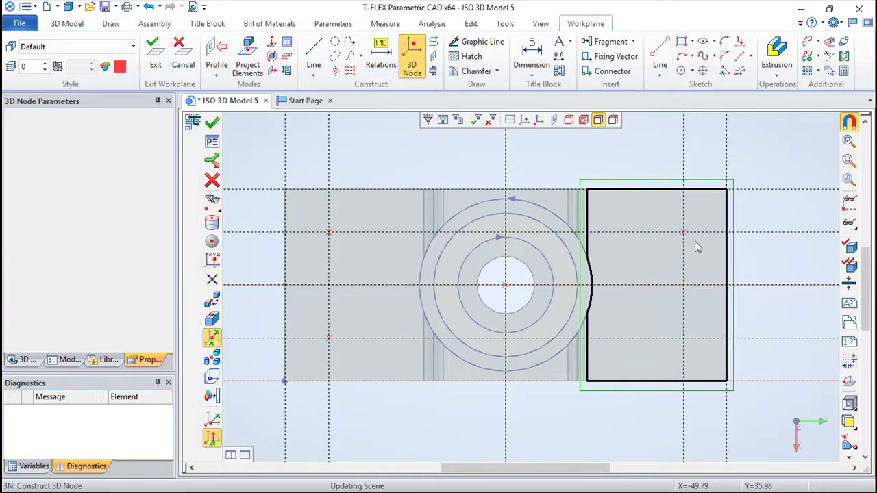
{"action": "left_click", "coordinate": [684, 338]}
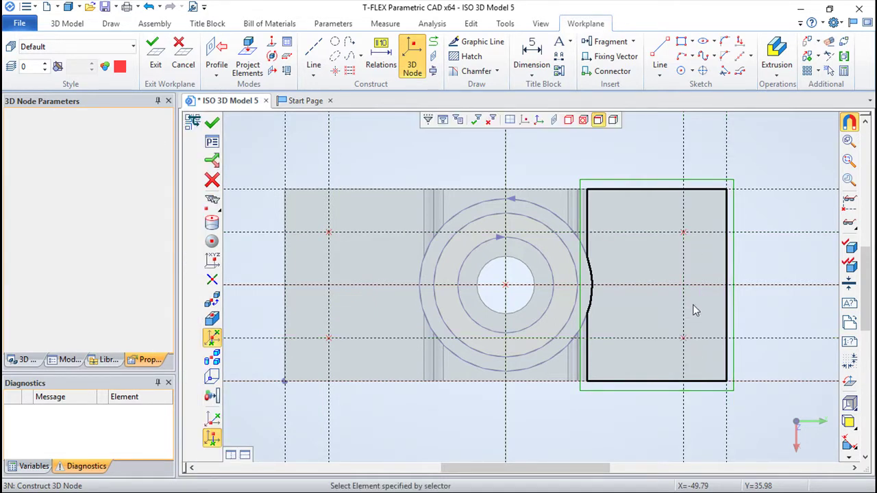
{"action": "left_click", "coordinate": [146, 55]}
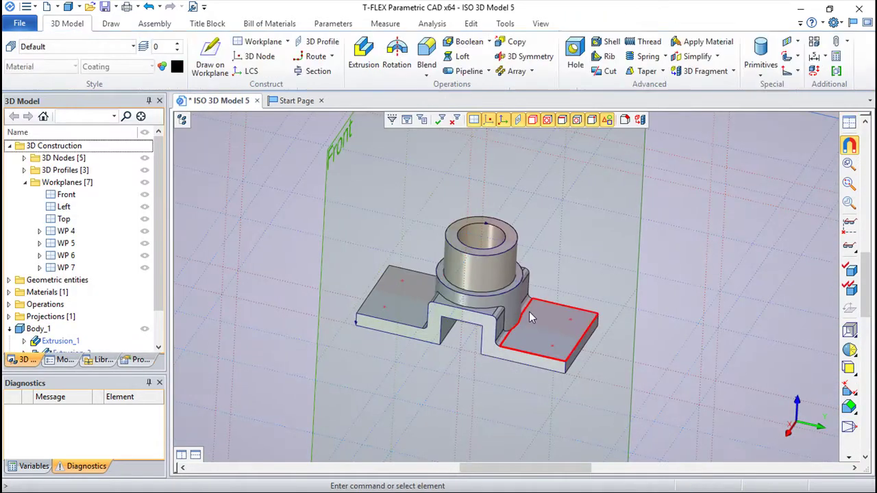
Step: Cut four diameter-8 holes through the left and right flanges at the 3D nodes
{"action": "middle_click_drag", "start_coordinate": [528, 315], "coordinate": [572, 281]}
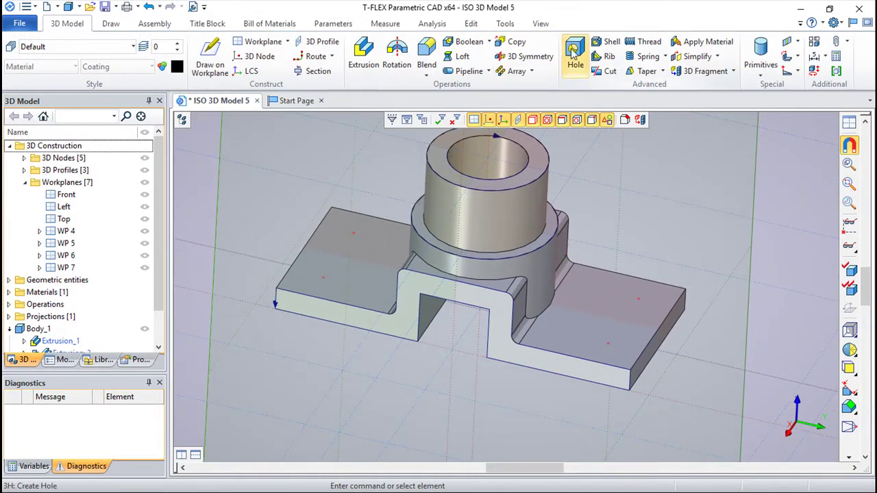
{"action": "left_click", "coordinate": [576, 54]}
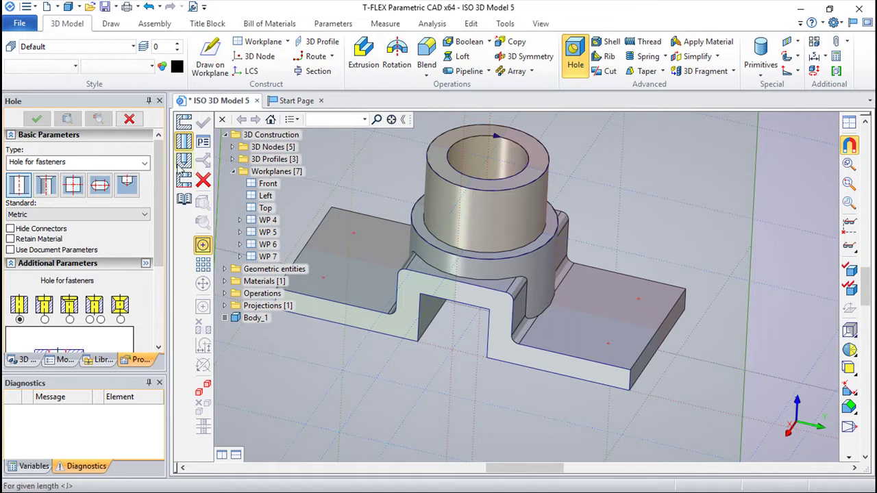
{"action": "scroll", "coordinate": [82, 274], "scroll_direction": "down", "scroll_amount": 3}
{"action": "double_click", "coordinate": [90, 286]}
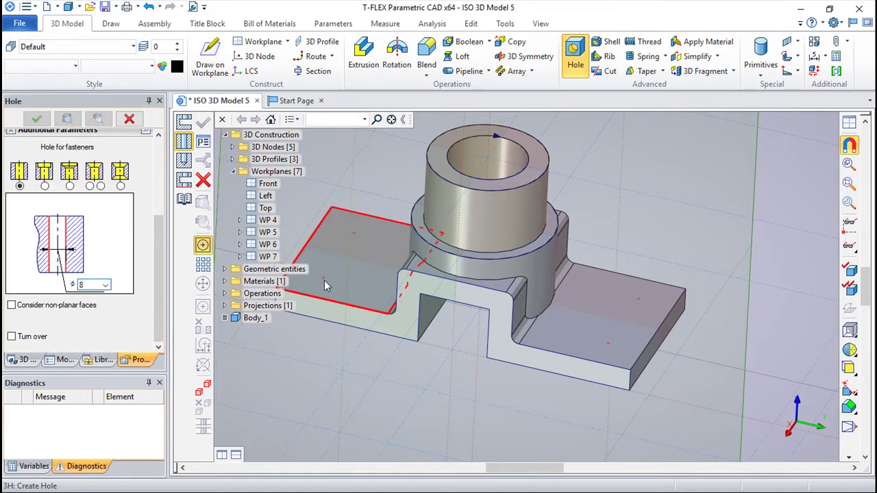
{"action": "left_click", "coordinate": [356, 242]}
{"action": "left_click", "coordinate": [354, 234]}
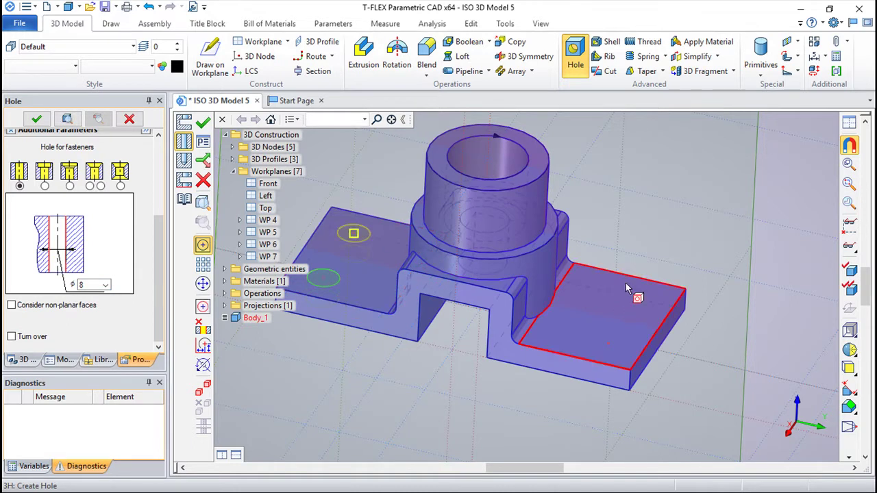
{"action": "left_click", "coordinate": [639, 301]}
{"action": "left_click", "coordinate": [609, 345]}
{"action": "left_click", "coordinate": [202, 121]}
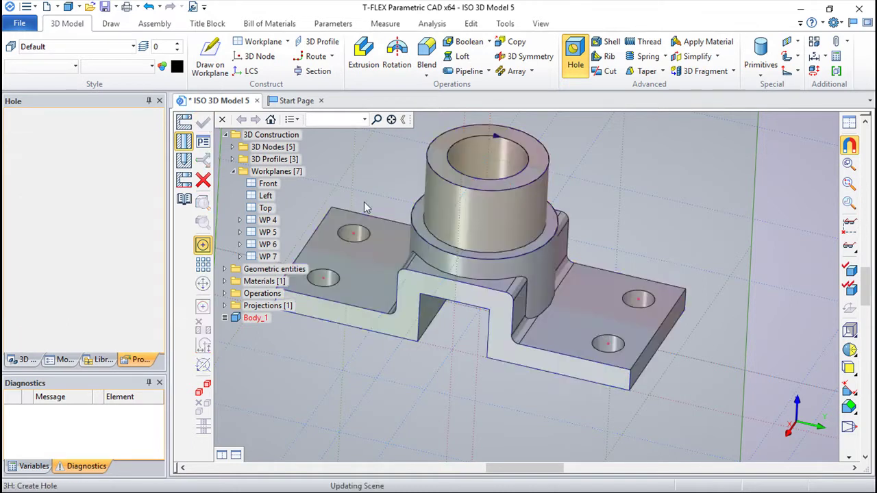
{"action": "mouse_move", "coordinate": [636, 215]}
{"action": "middle_mouse_down"}
{"action": "mouse_move", "coordinate": [722, 222]}
{"action": "mouse_move", "coordinate": [682, 199]}
{"action": "middle_mouse_up"}
{"action": "key", "text": "Escape"}
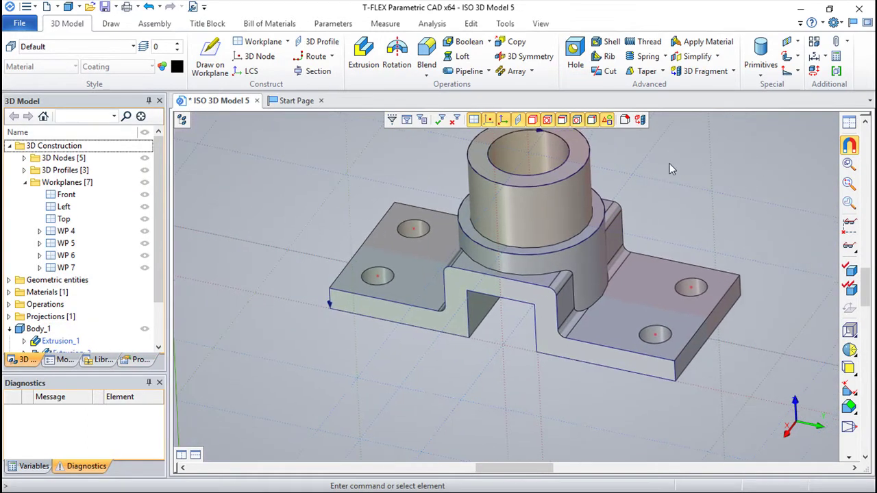
{"action": "left_click", "coordinate": [427, 53]}
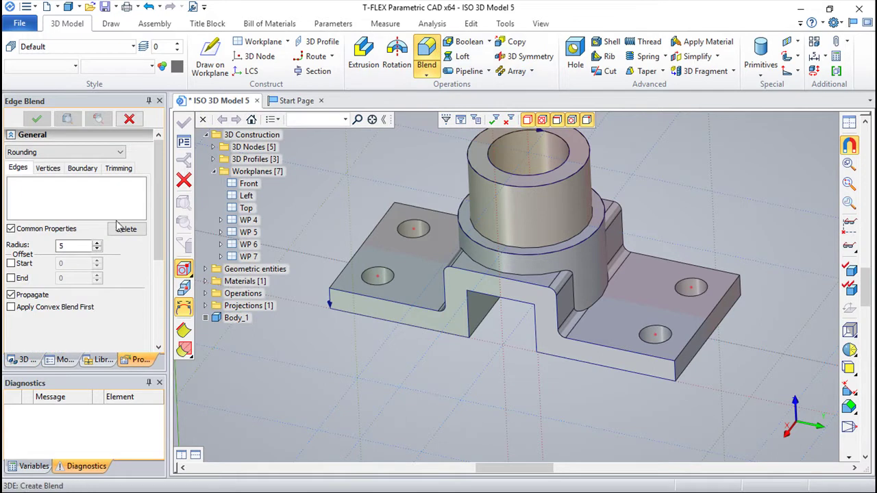
Step: Round the four outer flange corner edges with a radius 2 edge blend
{"action": "double_click", "coordinate": [79, 243]}
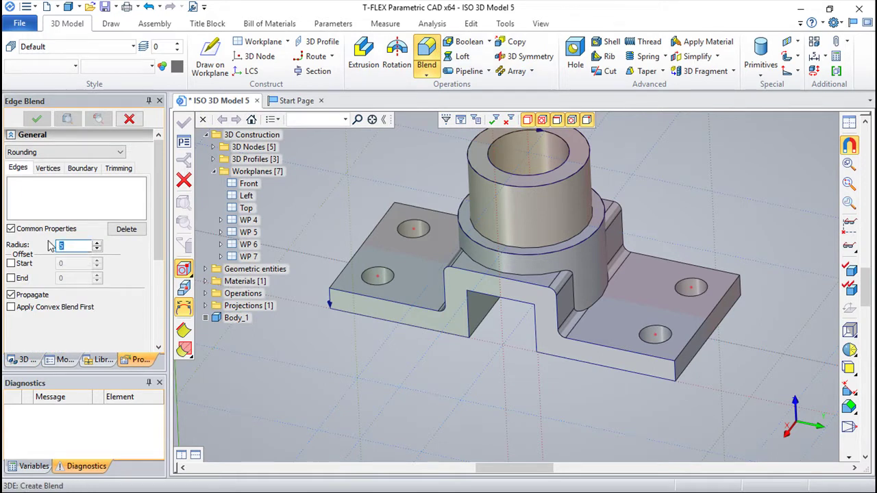
{"action": "type", "text": "2"}
{"action": "left_click", "coordinate": [677, 373]}
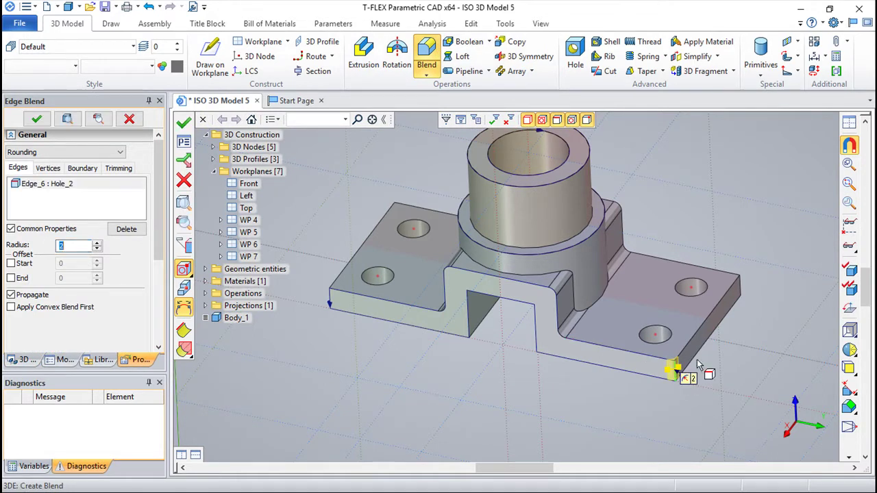
{"action": "left_click", "coordinate": [741, 286]}
{"action": "left_click", "coordinate": [330, 304]}
{"action": "mouse_move", "coordinate": [344, 339]}
{"action": "middle_mouse_down"}
{"action": "mouse_move", "coordinate": [713, 341]}
{"action": "mouse_move", "coordinate": [591, 390]}
{"action": "middle_mouse_up"}
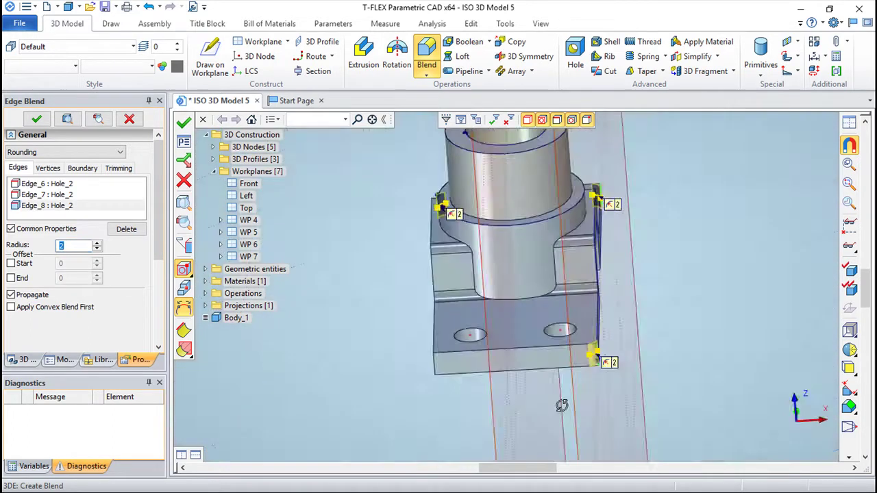
{"action": "left_click", "coordinate": [528, 384]}
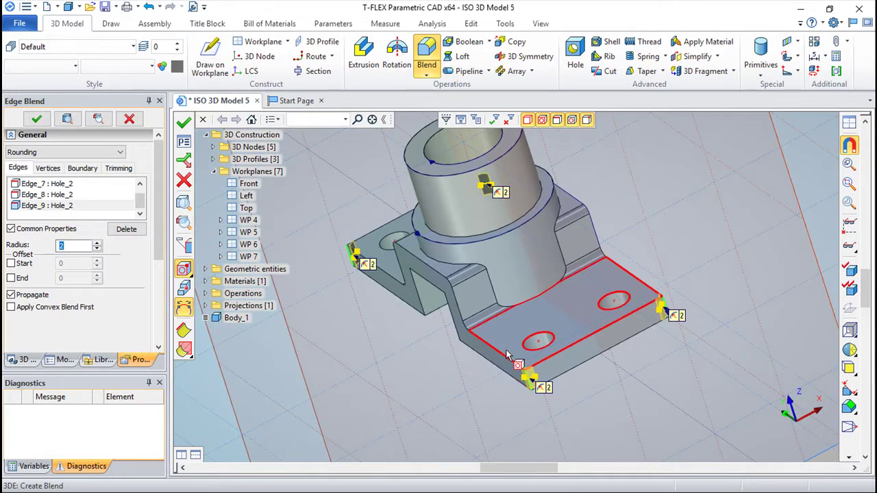
{"action": "key", "text": "ctrl+Return"}
{"action": "mouse_move", "coordinate": [753, 334]}
{"action": "middle_mouse_down"}
{"action": "mouse_move", "coordinate": [555, 344]}
{"action": "mouse_move", "coordinate": [644, 323]}
{"action": "mouse_move", "coordinate": [562, 349]}
{"action": "mouse_move", "coordinate": [370, 319]}
{"action": "mouse_move", "coordinate": [546, 334]}
{"action": "mouse_move", "coordinate": [695, 302]}
{"action": "middle_mouse_up"}
{"action": "scroll", "coordinate": [644, 321], "scroll_direction": "down", "scroll_amount": 2}
{"action": "scroll", "coordinate": [679, 308], "scroll_direction": "down", "scroll_amount": 2}
{"action": "scroll", "coordinate": [647, 311], "scroll_direction": "down", "scroll_amount": 2}
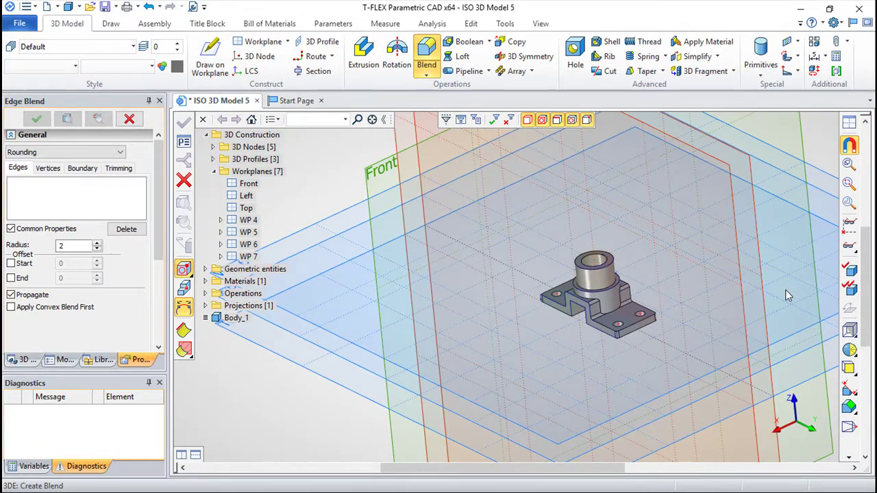
{"action": "key", "text": "Escape"}
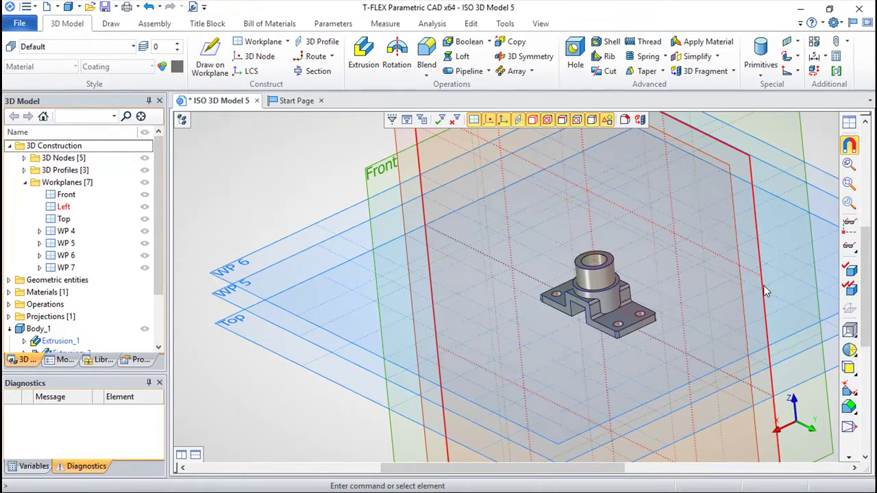
Step: Open a sketch on the Left workplane
{"action": "right_click", "coordinate": [766, 291]}
{"action": "left_click", "coordinate": [725, 335]}
{"action": "scroll", "coordinate": [542, 269], "scroll_direction": "up", "scroll_amount": 3}
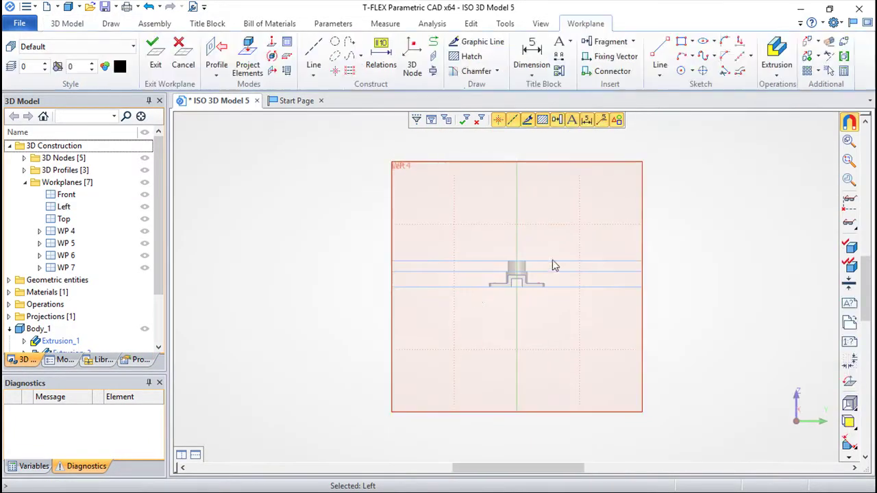
{"action": "scroll", "coordinate": [542, 276], "scroll_direction": "up", "scroll_amount": 1}
{"action": "scroll", "coordinate": [501, 253], "scroll_direction": "up", "scroll_amount": 2}
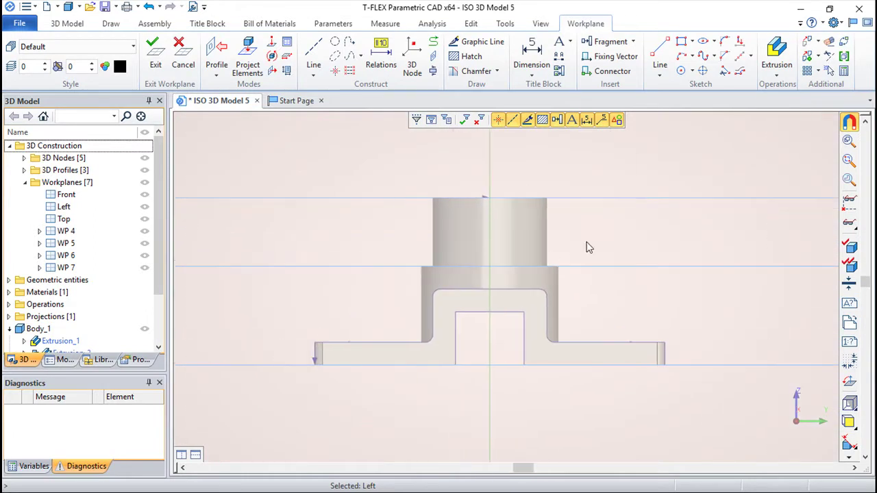
{"action": "left_click", "coordinate": [313, 54]}
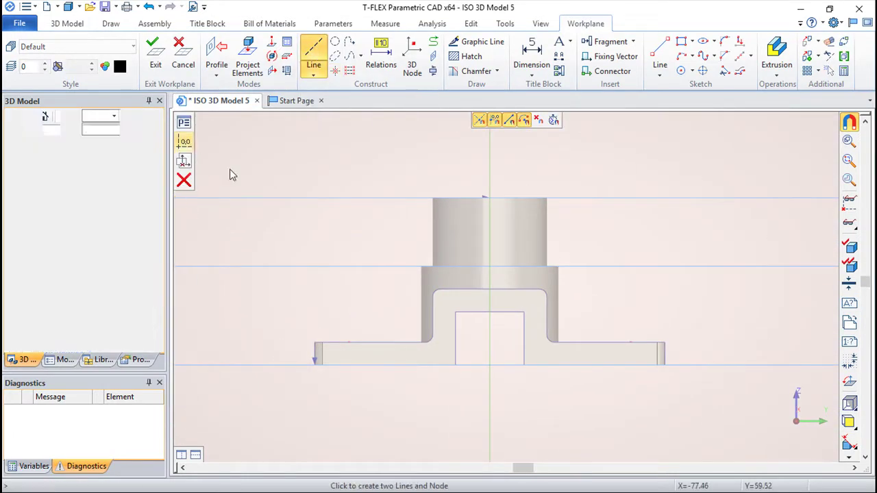
Step: Place crossing construction lines, a line just above the base and one at boss shoulder height
{"action": "left_click", "coordinate": [489, 364]}
{"action": "left_click", "coordinate": [746, 365]}
{"action": "left_click", "coordinate": [754, 347]}
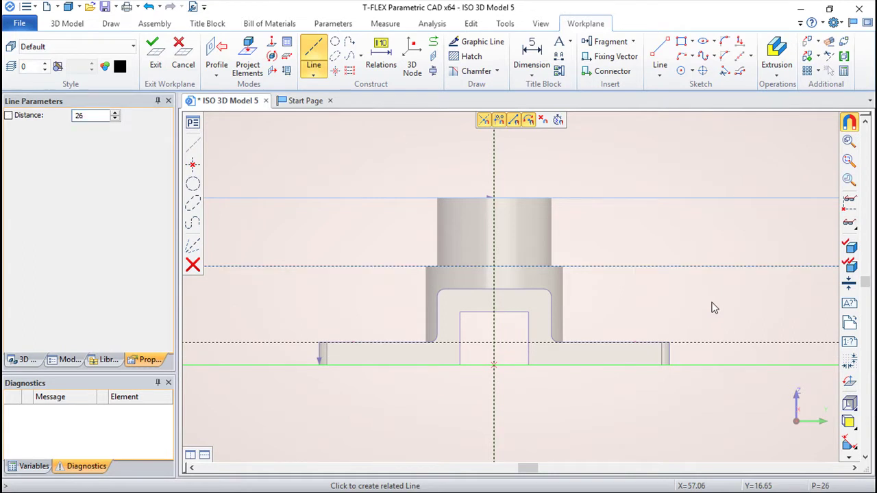
{"action": "left_click", "coordinate": [681, 247]}
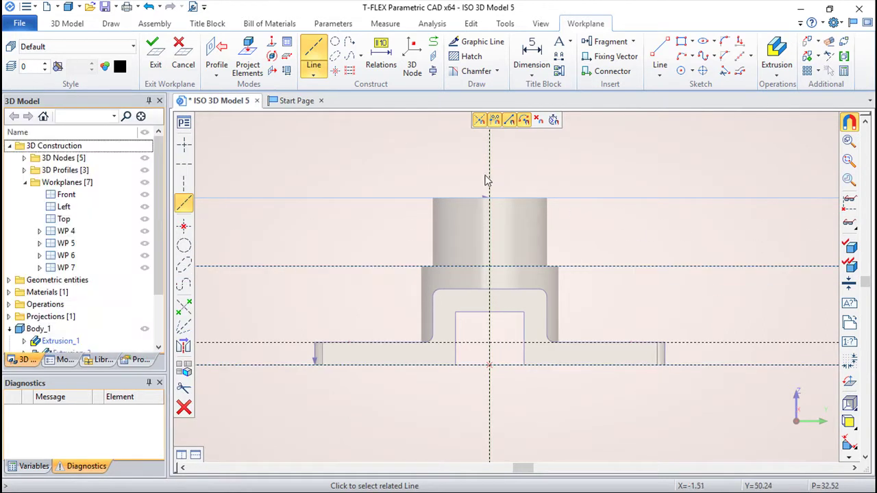
Step: Add verticals offset 16, 46 and 69 from the centre line and a diagonal through the shoulder corner
{"action": "left_click", "coordinate": [490, 182]}
{"action": "type", "text": "16"}
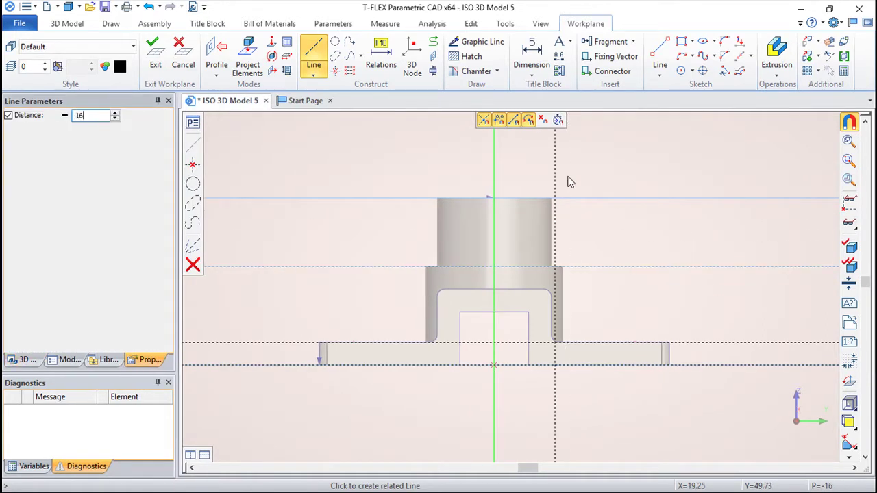
{"action": "key", "text": "Return"}
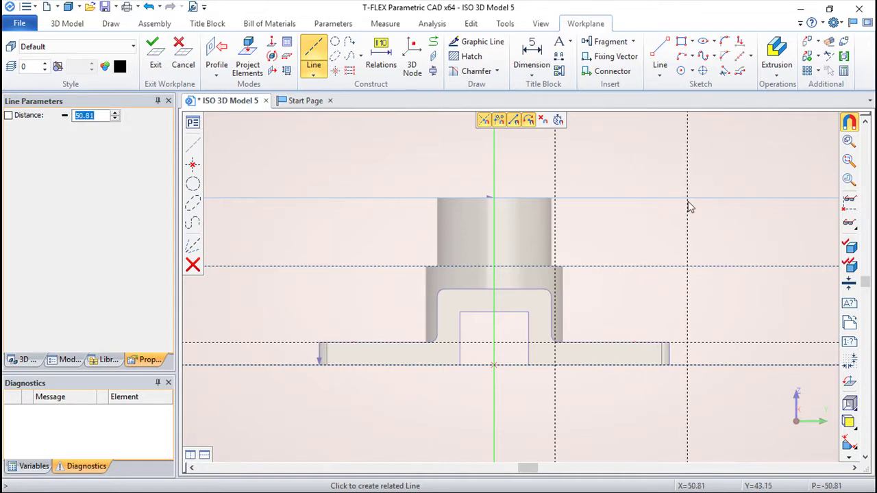
{"action": "type", "text": "46"}
{"action": "key", "text": "Return"}
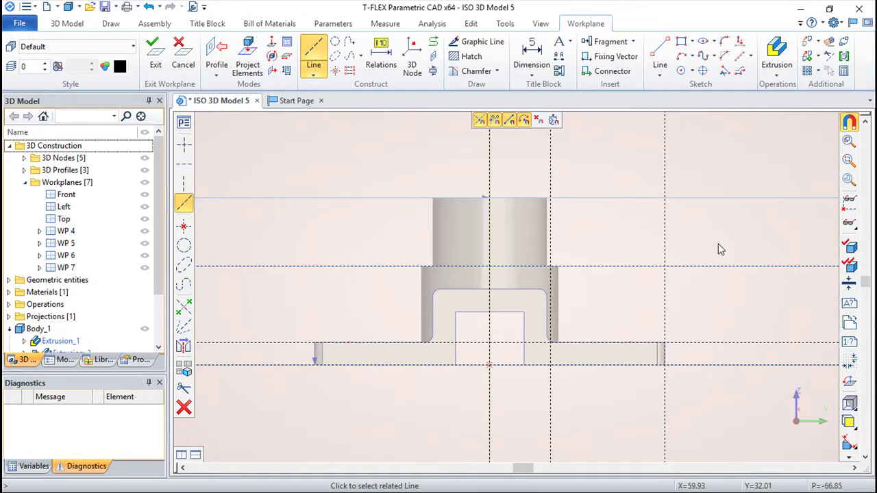
{"action": "left_click", "coordinate": [671, 234]}
{"action": "type", "text": "6"}
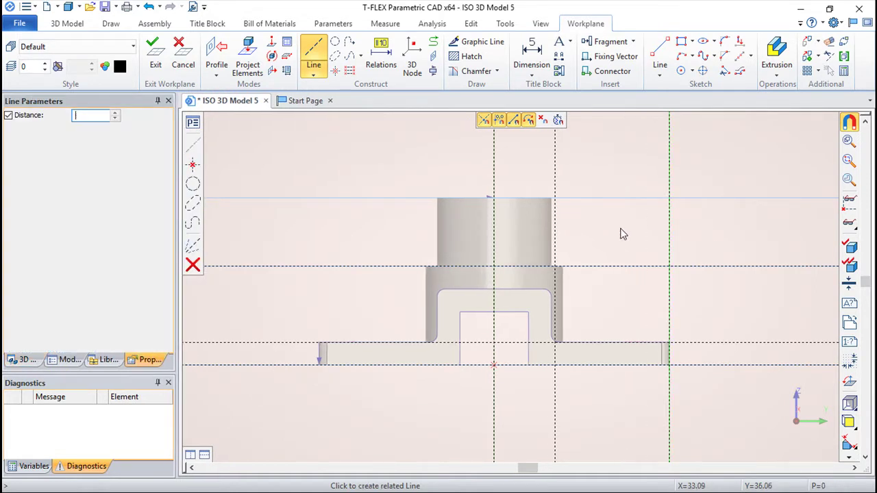
{"action": "type", "text": "9"}
{"action": "key", "text": "Escape"}
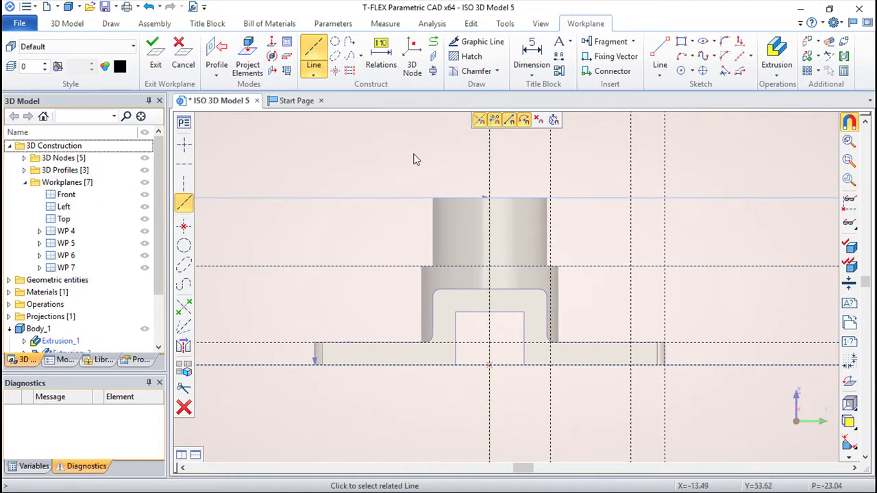
{"action": "left_click", "coordinate": [552, 268]}
{"action": "left_click", "coordinate": [631, 343]}
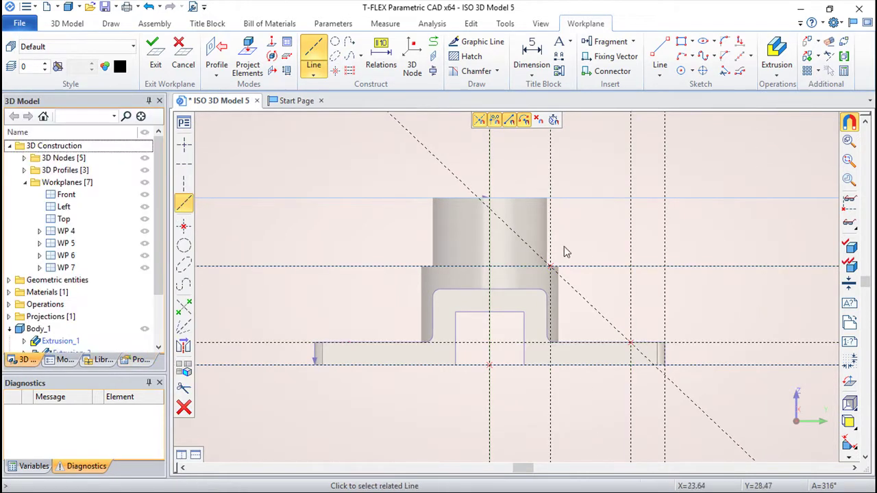
Step: Draw a solid line from the boss shoulder node to the flange node and exit to 3D
{"action": "left_click", "coordinate": [483, 41]}
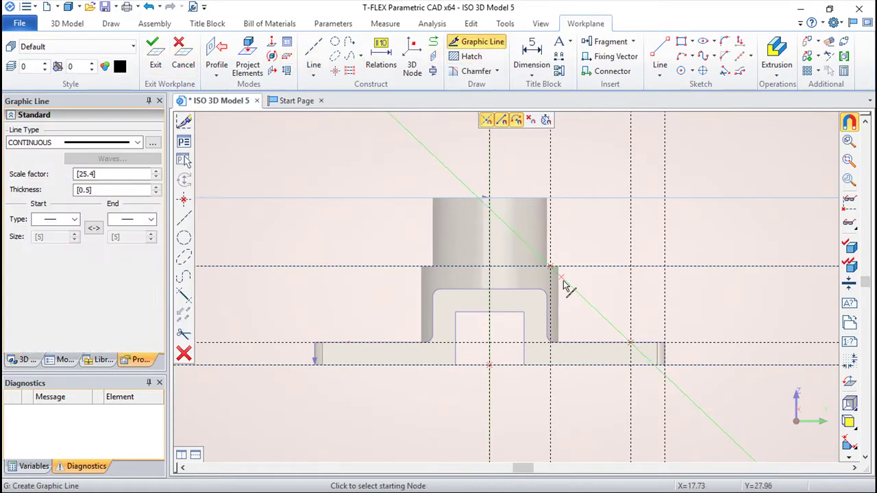
{"action": "left_click", "coordinate": [553, 268]}
{"action": "left_click", "coordinate": [631, 342]}
{"action": "right_click", "coordinate": [720, 220]}
{"action": "left_click", "coordinate": [156, 58]}
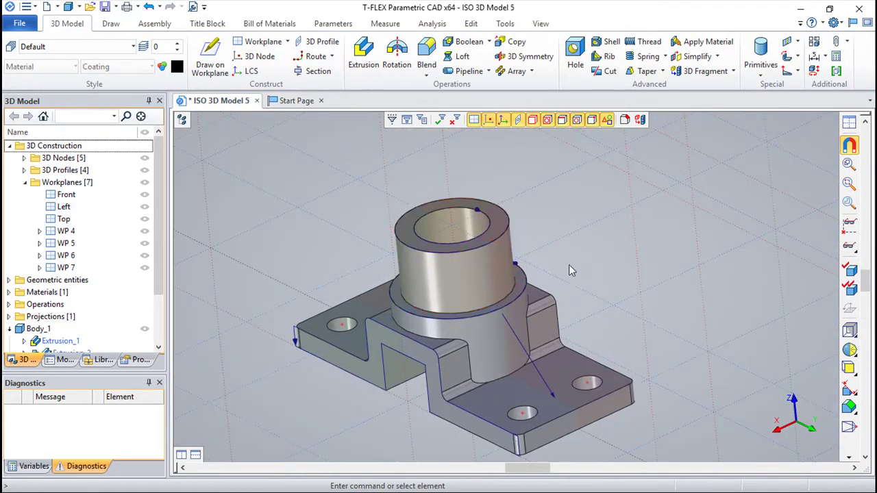
Step: Build a 6-thick rib from 3D Profile_4 bracing the tube boss to the flange
{"action": "right_click_drag", "start_coordinate": [612, 249], "coordinate": [620, 240]}
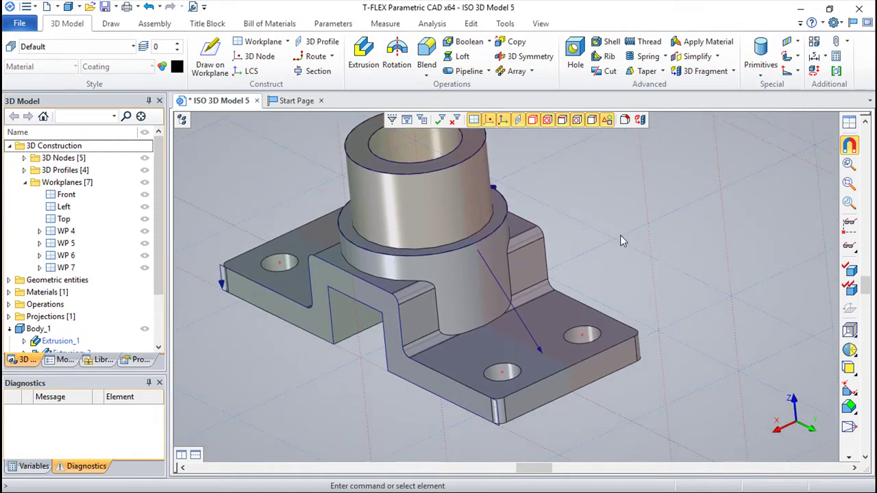
{"action": "left_click", "coordinate": [606, 56]}
{"action": "double_click", "coordinate": [72, 166]}
{"action": "type", "text": "6"}
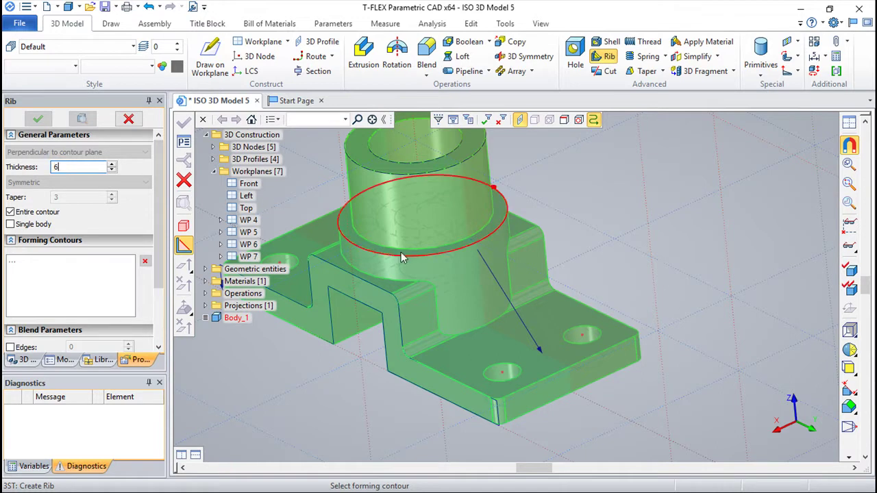
{"action": "left_click", "coordinate": [524, 327]}
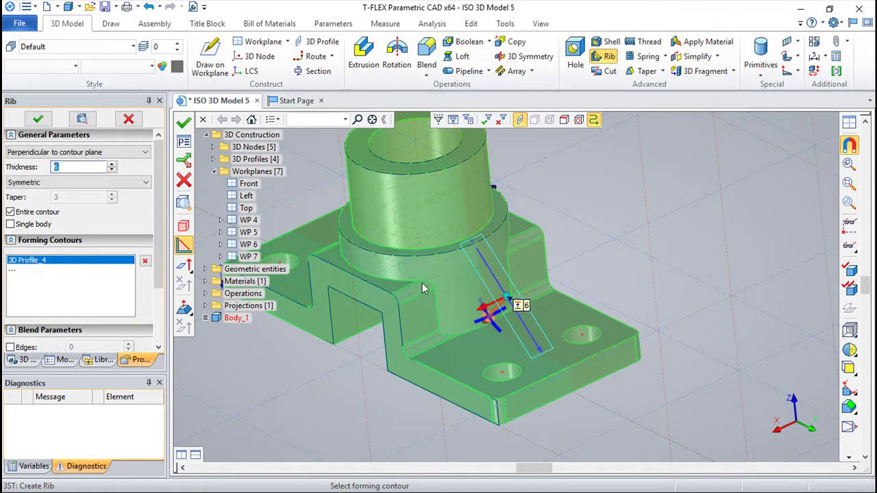
{"action": "left_click", "coordinate": [184, 124]}
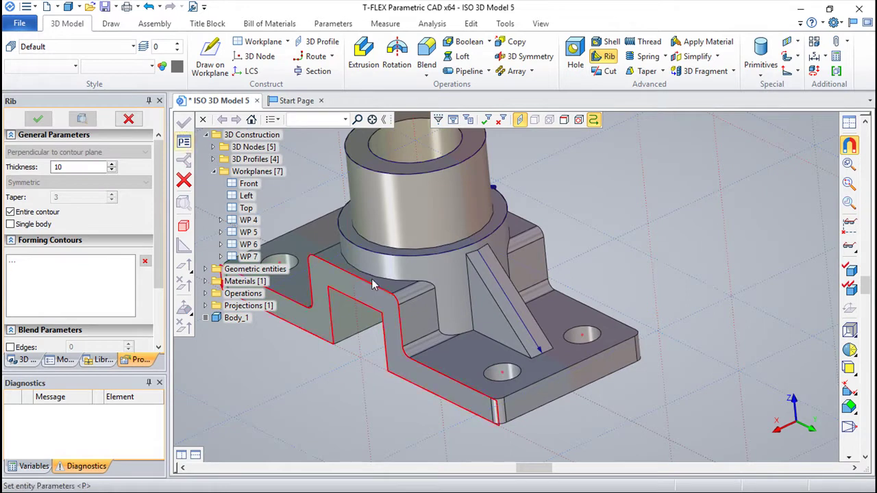
{"action": "scroll", "coordinate": [480, 274], "scroll_direction": "down", "scroll_amount": 2}
{"action": "mouse_move", "coordinate": [549, 288]}
{"action": "right_mouse_down"}
{"action": "mouse_move", "coordinate": [615, 267]}
{"action": "mouse_move", "coordinate": [603, 313]}
{"action": "right_mouse_up"}
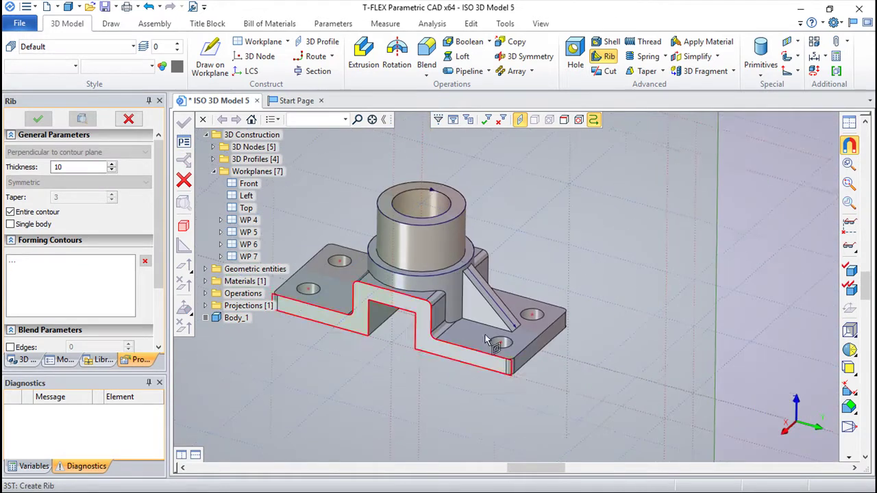
{"action": "scroll", "coordinate": [548, 316], "scroll_direction": "down", "scroll_amount": 2}
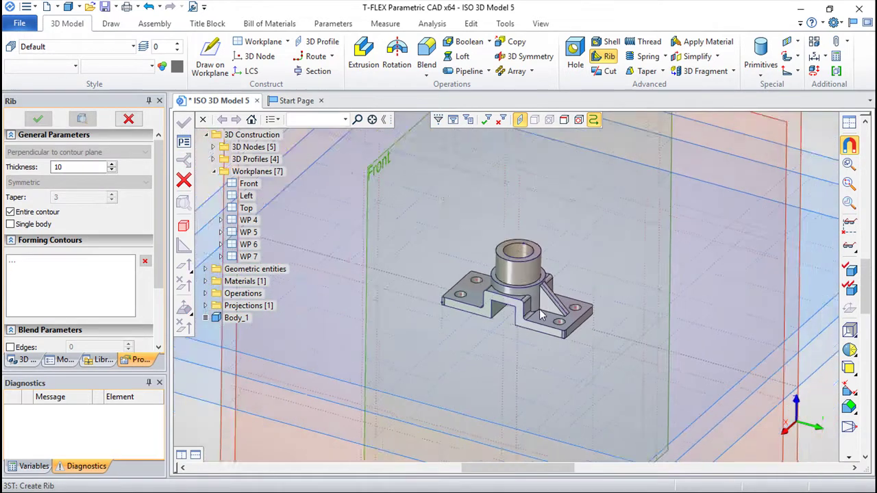
Step: Start a 3D Symmetry operation in Symmetry of Bodies mode
{"action": "left_click", "coordinate": [525, 56]}
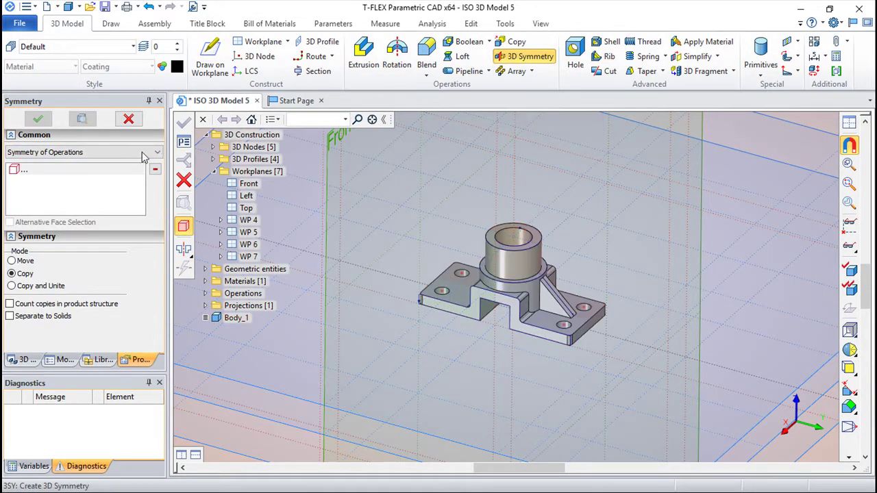
{"action": "left_click", "coordinate": [160, 149]}
{"action": "left_click", "coordinate": [135, 159]}
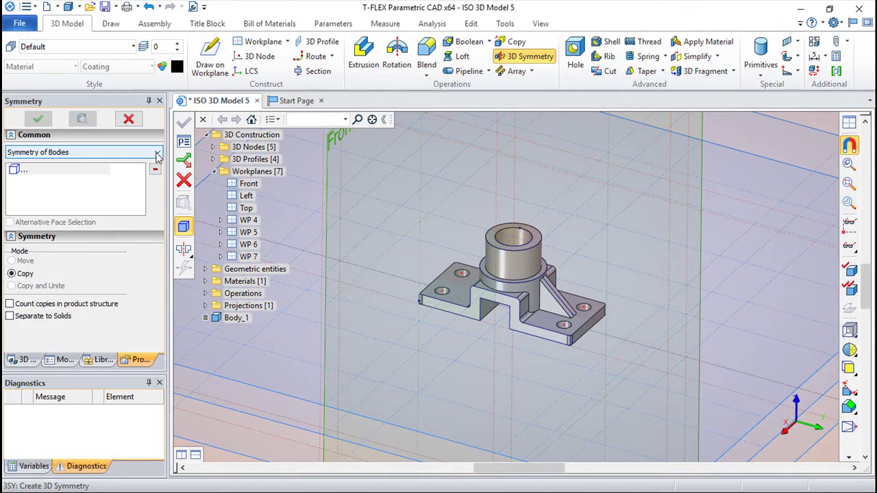
{"action": "left_click", "coordinate": [157, 154]}
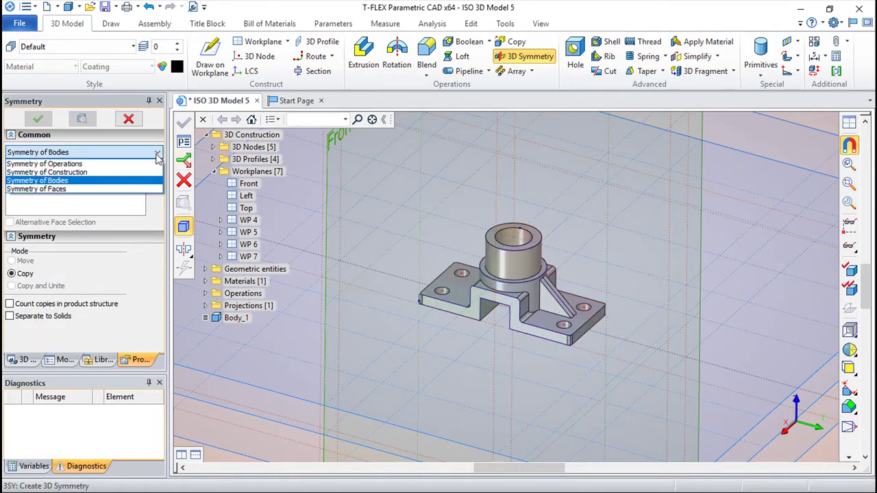
{"action": "left_click", "coordinate": [44, 164]}
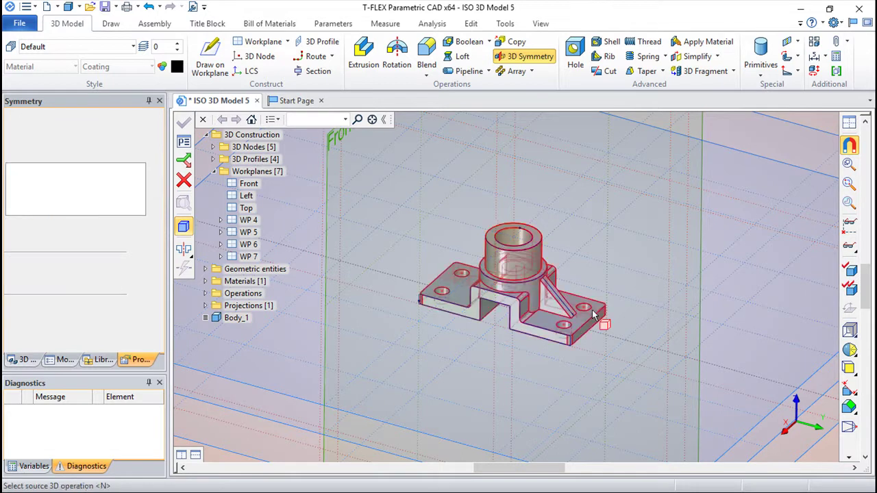
{"action": "scroll", "coordinate": [524, 322], "scroll_direction": "up", "scroll_amount": 3}
Step: Mirror Body_1 across the Front workplane to add the opposite rib
{"action": "left_click", "coordinate": [514, 310]}
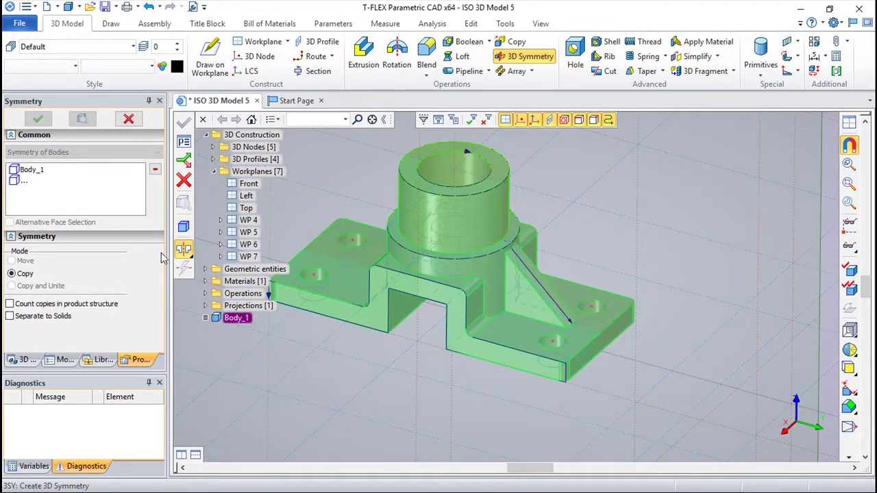
{"action": "scroll", "coordinate": [343, 312], "scroll_direction": "down", "scroll_amount": 4}
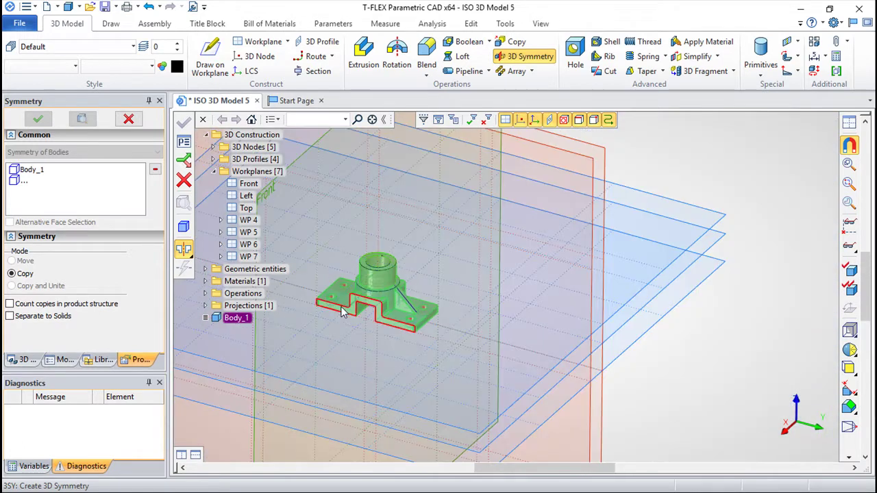
{"action": "scroll", "coordinate": [343, 312], "scroll_direction": "down", "scroll_amount": 1}
{"action": "left_click", "coordinate": [348, 221]}
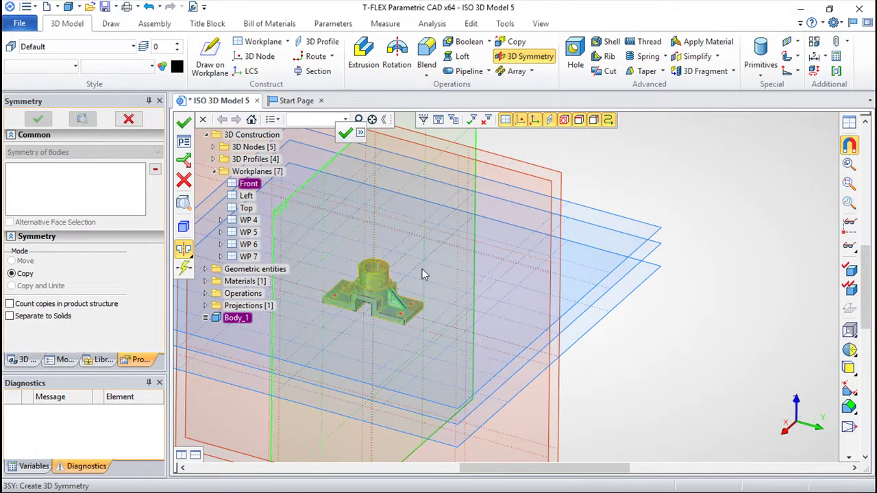
{"action": "key", "text": "ctrl+Return"}
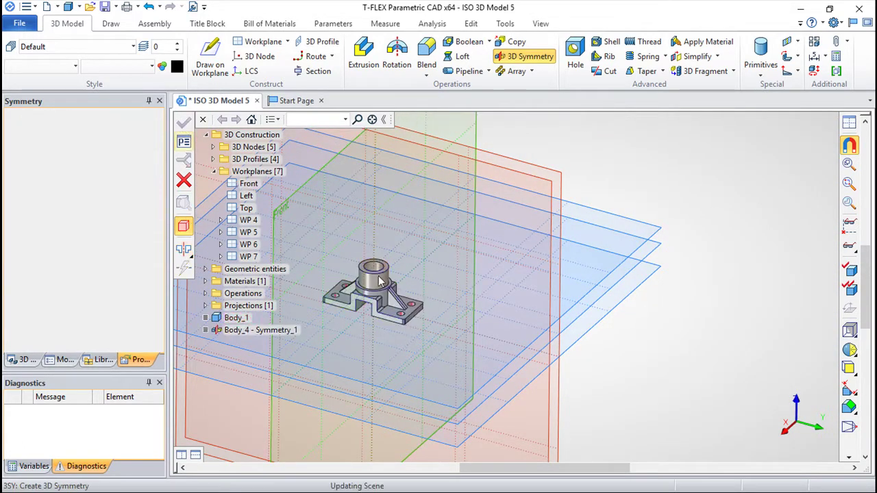
{"action": "scroll", "coordinate": [302, 274], "scroll_direction": "up", "scroll_amount": 5}
{"action": "mouse_move", "coordinate": [548, 363]}
{"action": "middle_mouse_down"}
{"action": "mouse_move", "coordinate": [593, 365]}
{"action": "mouse_move", "coordinate": [575, 334]}
{"action": "mouse_move", "coordinate": [632, 378]}
{"action": "mouse_move", "coordinate": [519, 364]}
{"action": "mouse_move", "coordinate": [558, 346]}
{"action": "mouse_move", "coordinate": [506, 215]}
{"action": "mouse_move", "coordinate": [490, 206]}
{"action": "middle_mouse_up"}
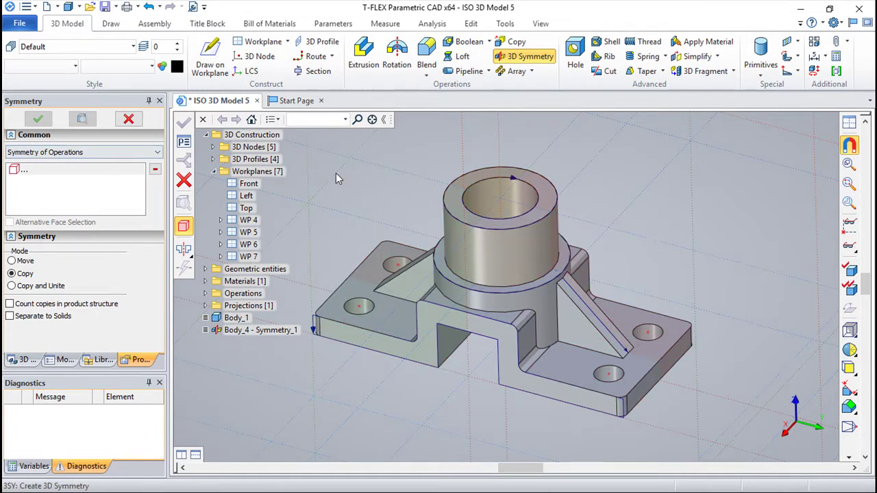
Step: Hide the Workplanes and 3D Profiles folders, leaving only the bracket solid visible
{"action": "key", "text": "Escape"}
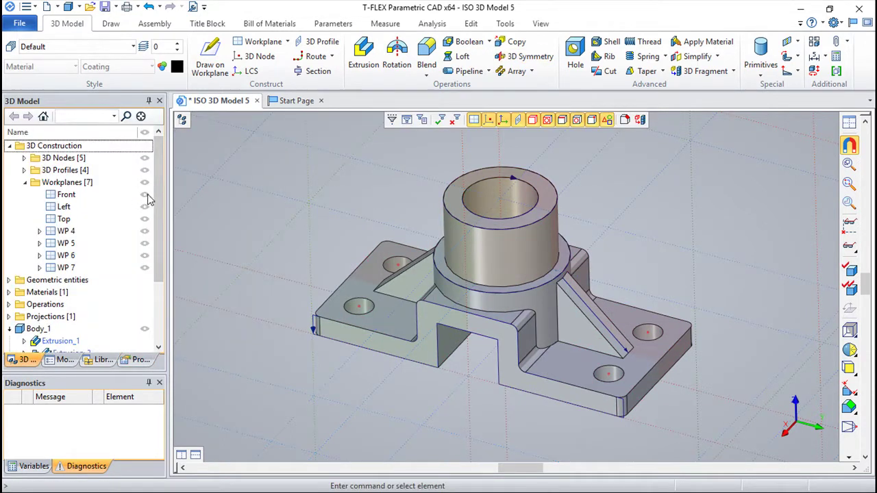
{"action": "left_click", "coordinate": [145, 183]}
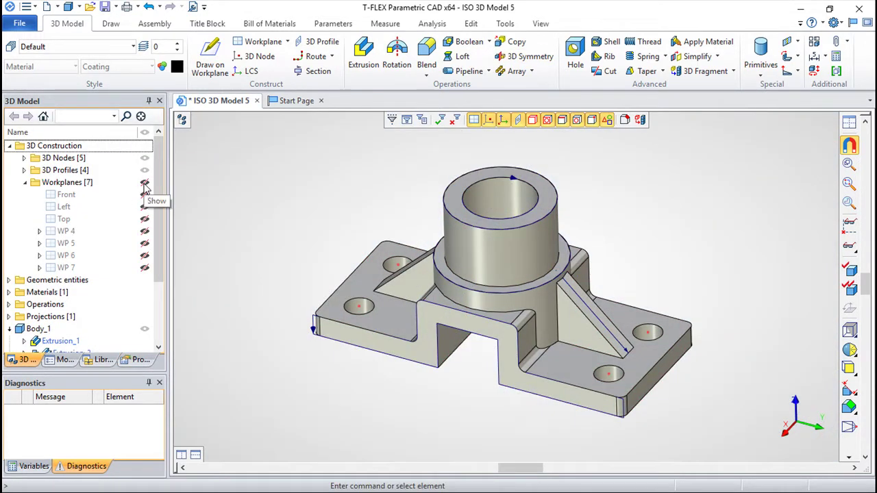
{"action": "left_click", "coordinate": [145, 171]}
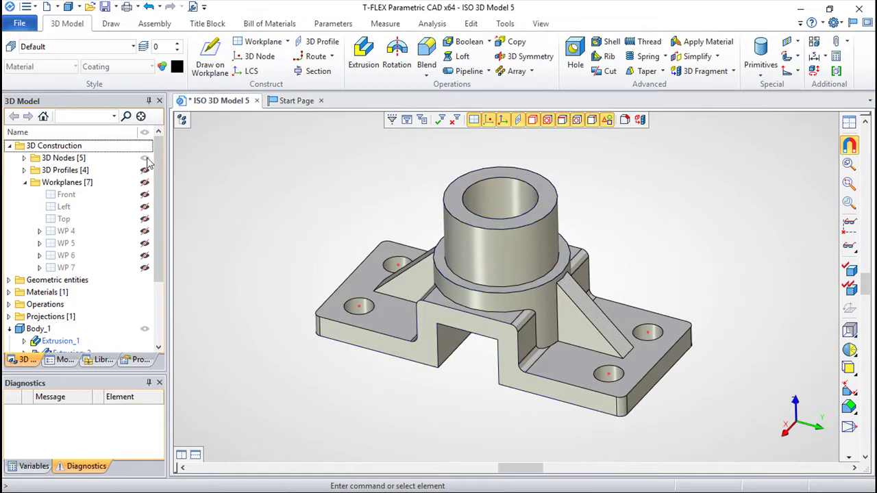
{"action": "mouse_move", "coordinate": [364, 322]}
{"action": "middle_mouse_down"}
{"action": "mouse_move", "coordinate": [384, 371]}
{"action": "mouse_move", "coordinate": [371, 371]}
{"action": "middle_mouse_up"}
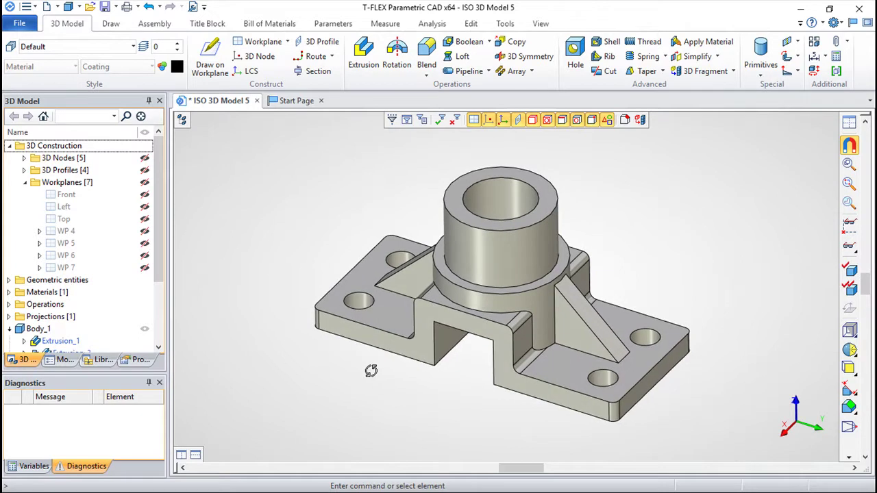